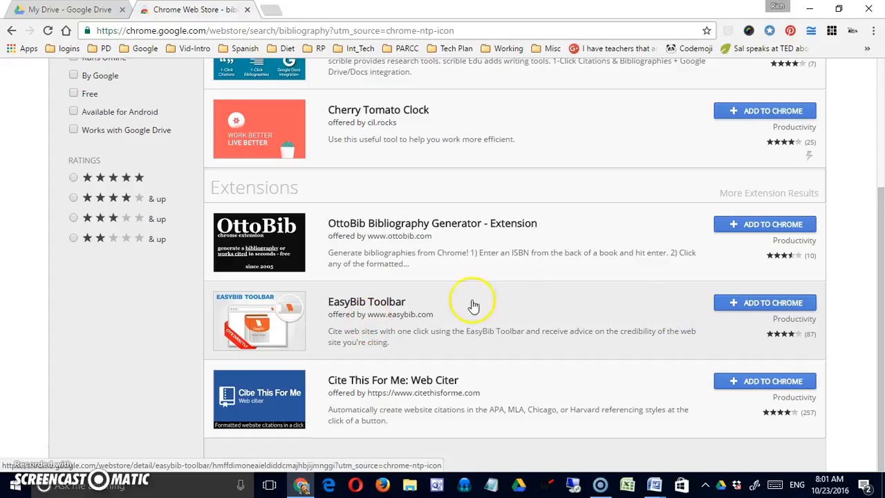
# Add the EasyBib Toolbar extension to Chrome and dismiss the notice about it.
pyautogui.click(761, 305)
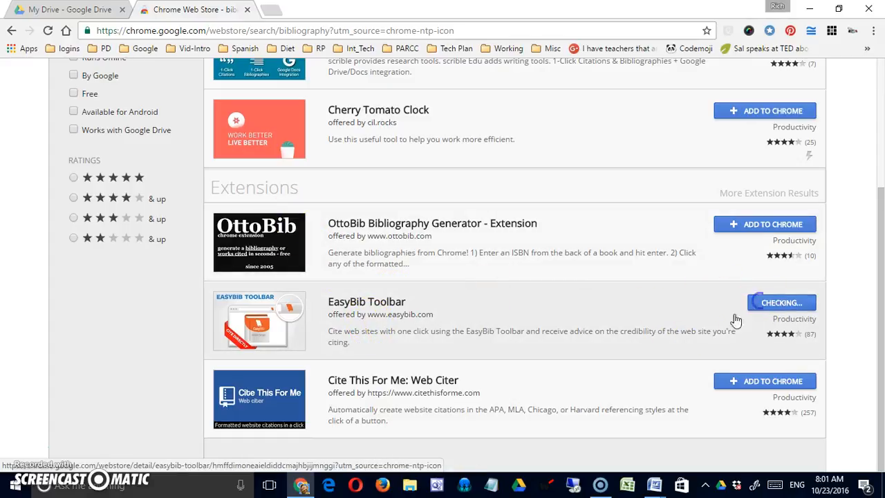
pyautogui.click(461, 131)
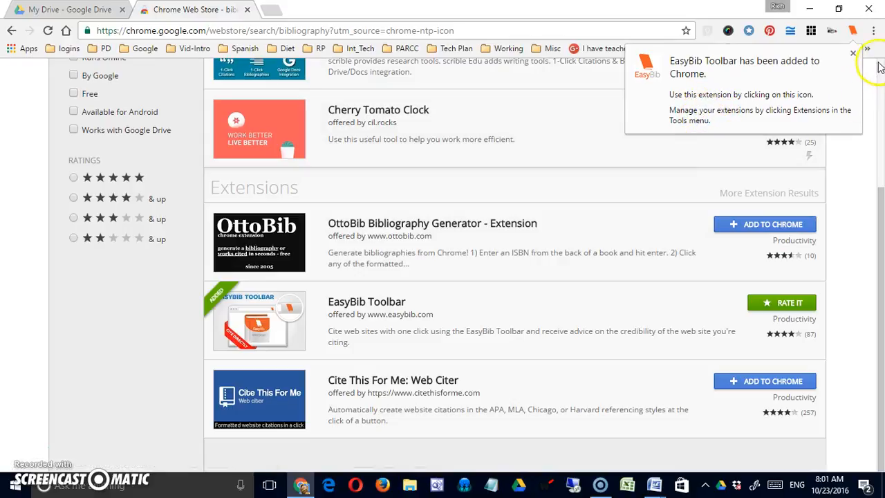
pyautogui.click(853, 54)
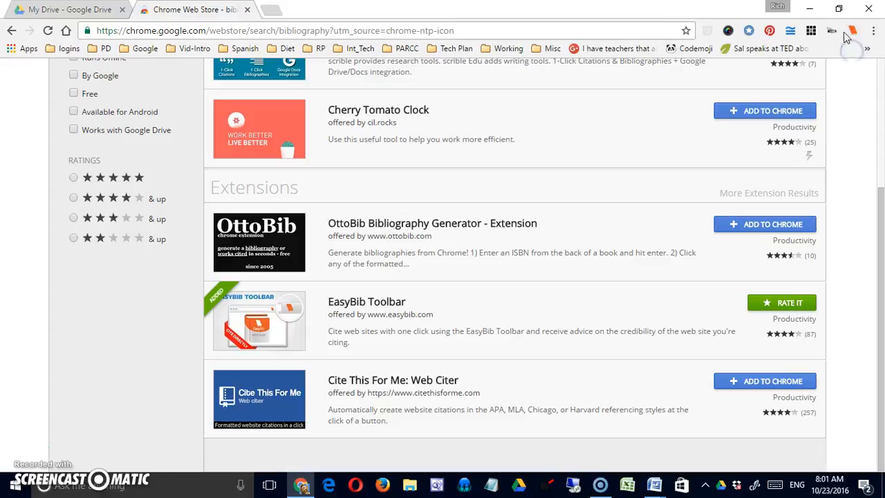
# Go to cnn.com and open the top story "Hostages held nearly 5 years freed".
pyautogui.click(253, 30)
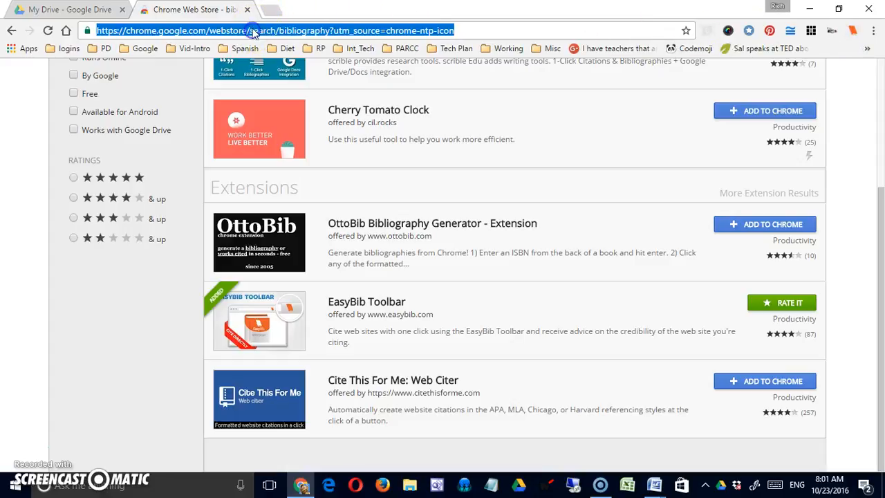
pyautogui.write('ch')
pyautogui.press('BackSpace')
pyautogui.press('BackSpace')
pyautogui.write('cnn.co')
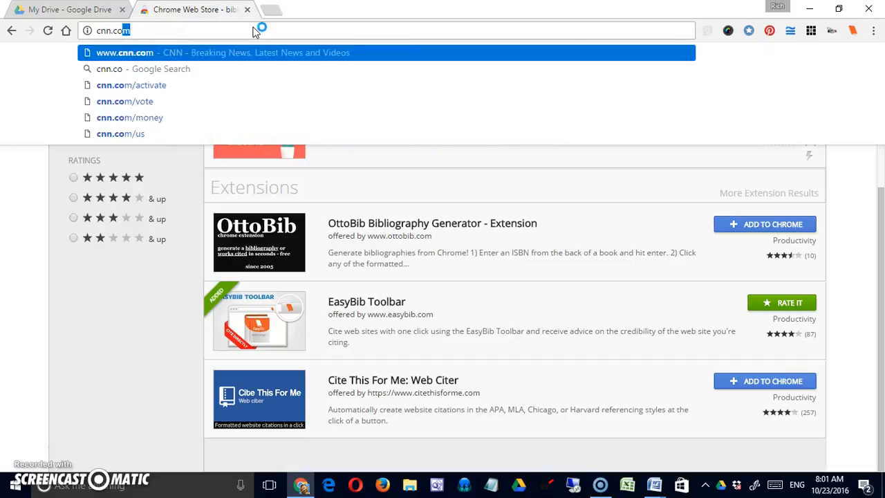
pyautogui.press('Return')
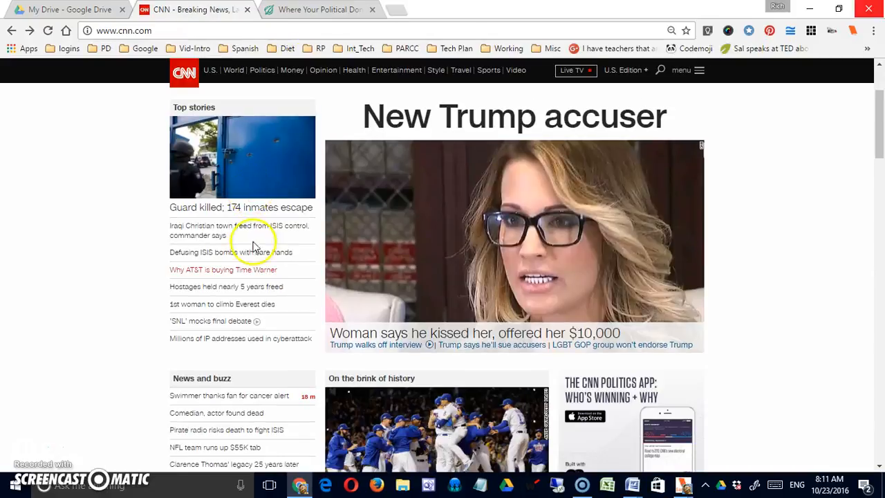
pyautogui.click(234, 289)
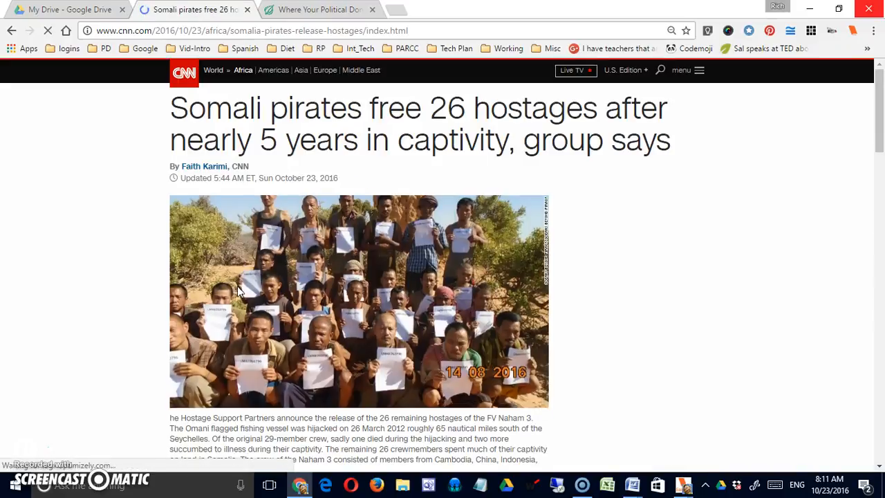
# Look at The Onion page "Where Your Political Donation Goes" and return to the CNN article.
pyautogui.click(317, 16)
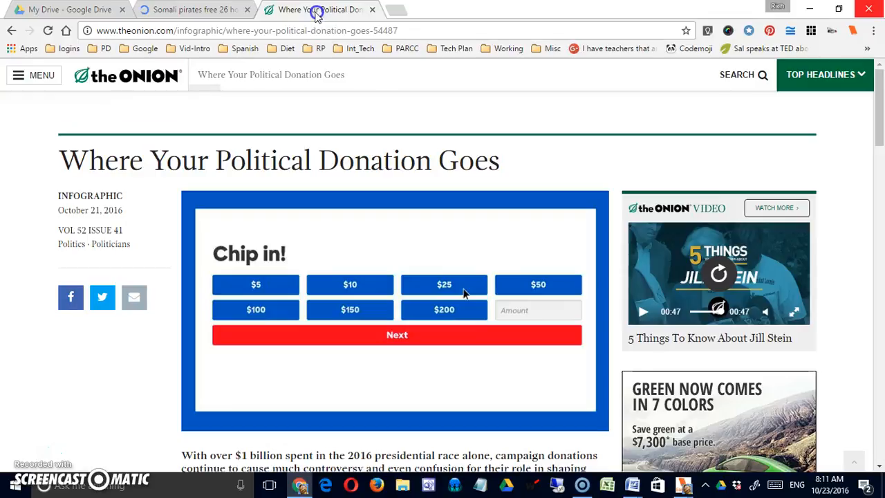
pyautogui.click(226, 15)
pyautogui.click(302, 16)
pyautogui.click(231, 13)
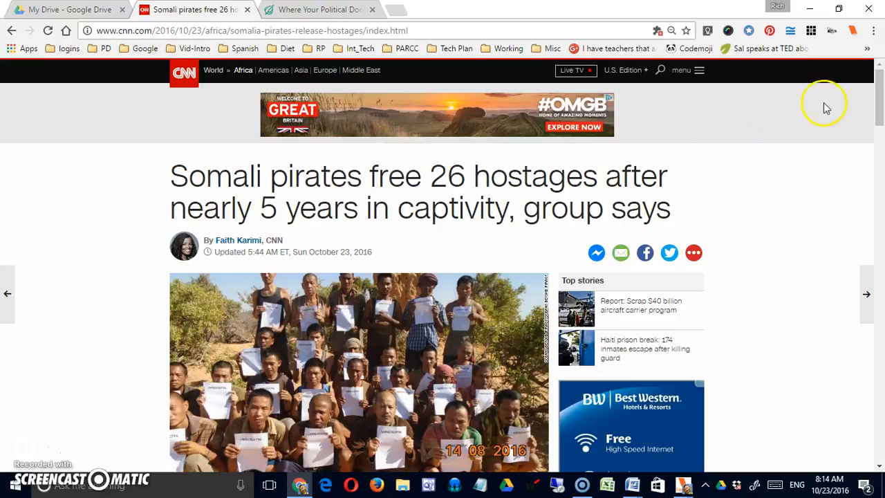
# Check EasyBib's credibility rating for the CNN article's website.
pyautogui.click(853, 31)
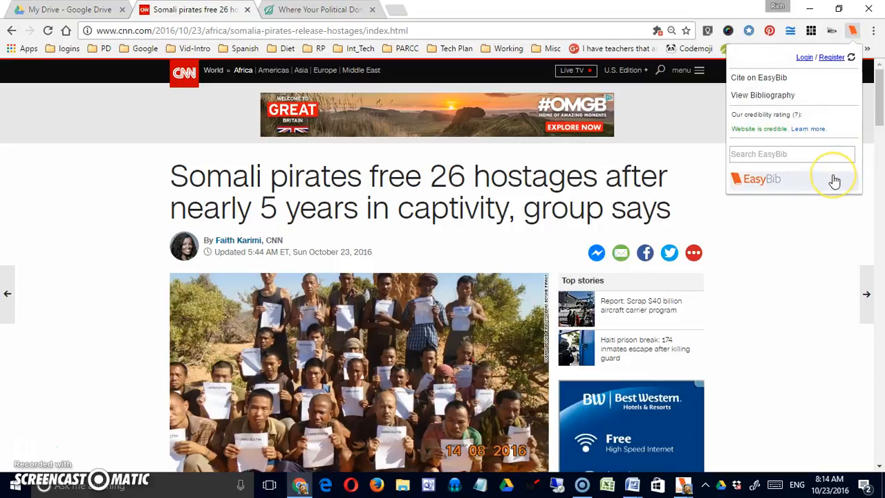
pyautogui.click(811, 98)
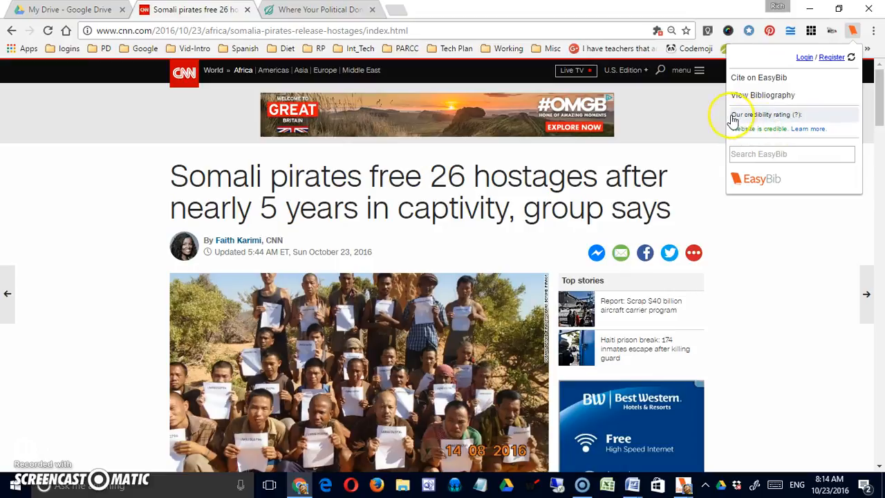
pyautogui.moveTo(764, 123)
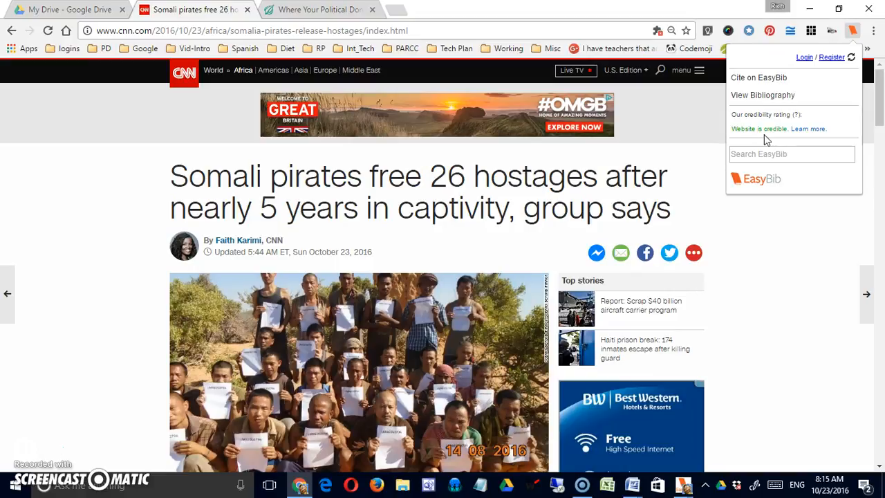
pyautogui.click(772, 138)
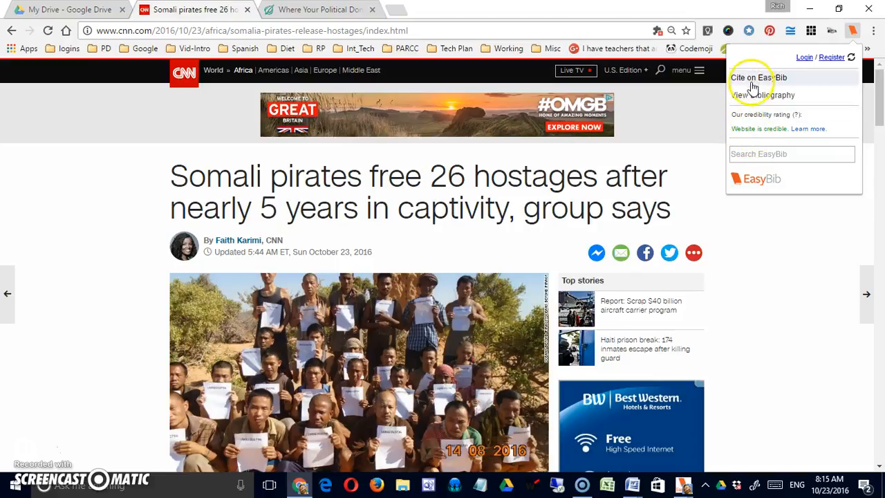
# Start citing the CNN article on EasyBib, and resize and move the citation window so the article's byline remains readable.
pyautogui.click(753, 78)
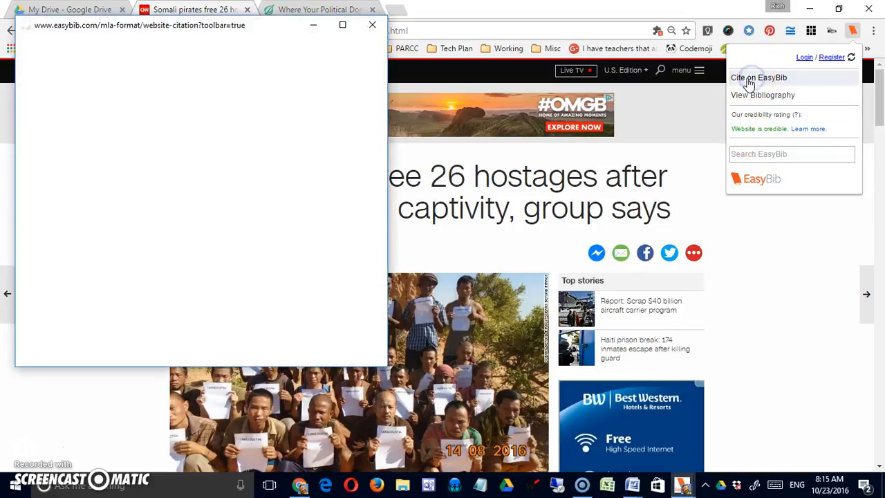
pyautogui.click(342, 26)
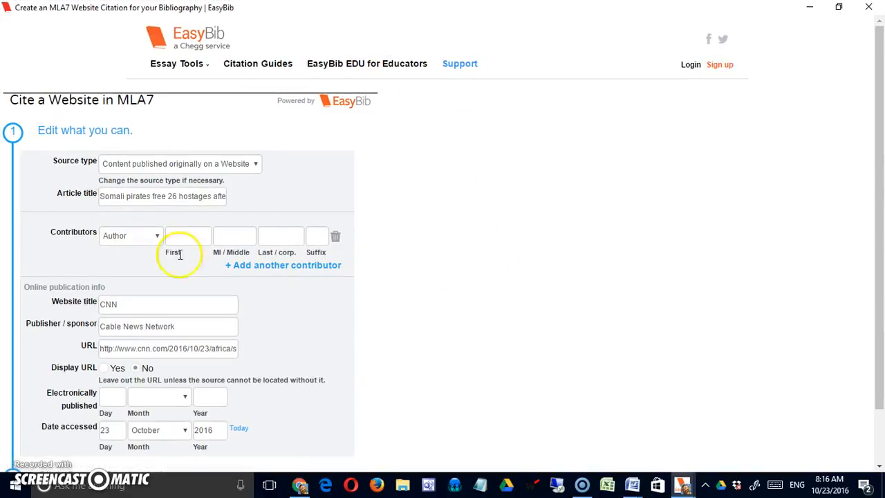
pyautogui.click(838, 7)
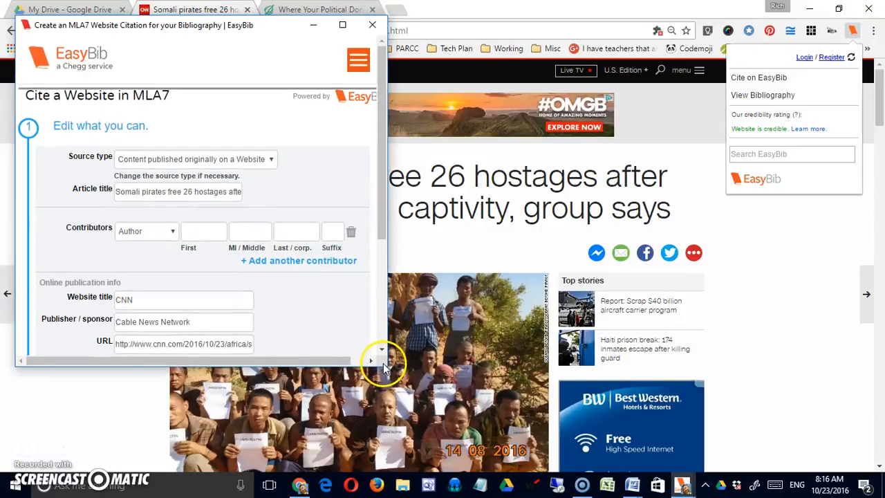
pyautogui.moveTo(389, 366); pyautogui.dragTo(553, 470)
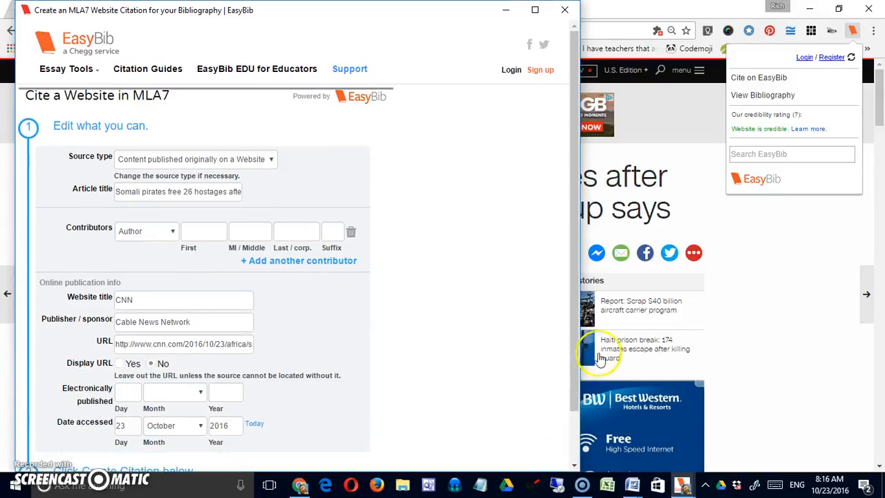
pyautogui.moveTo(578, 352); pyautogui.dragTo(429, 353)
pyautogui.moveTo(288, 30); pyautogui.dragTo(698, 85)
pyautogui.moveTo(307, 15); pyautogui.dragTo(746, 34)
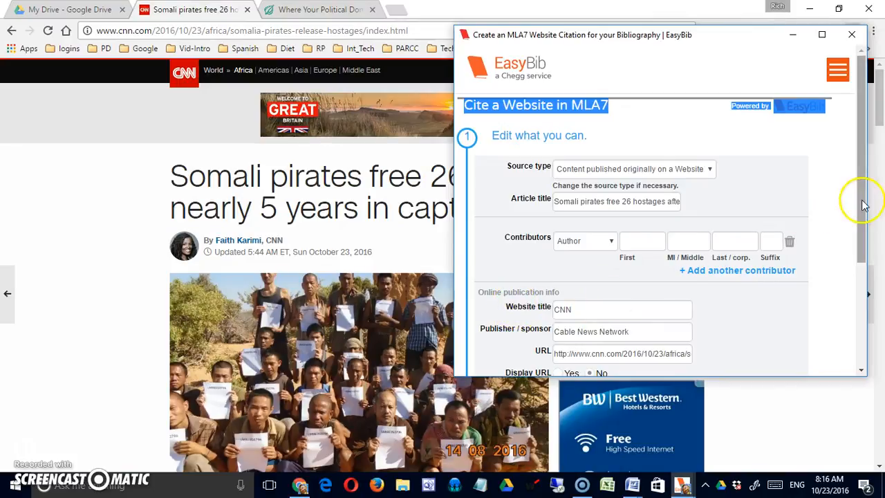
# Set the citation to display the URL and enter 23 October 2016 as the electronic publication date.
pyautogui.moveTo(864, 217); pyautogui.dragTo(870, 316)
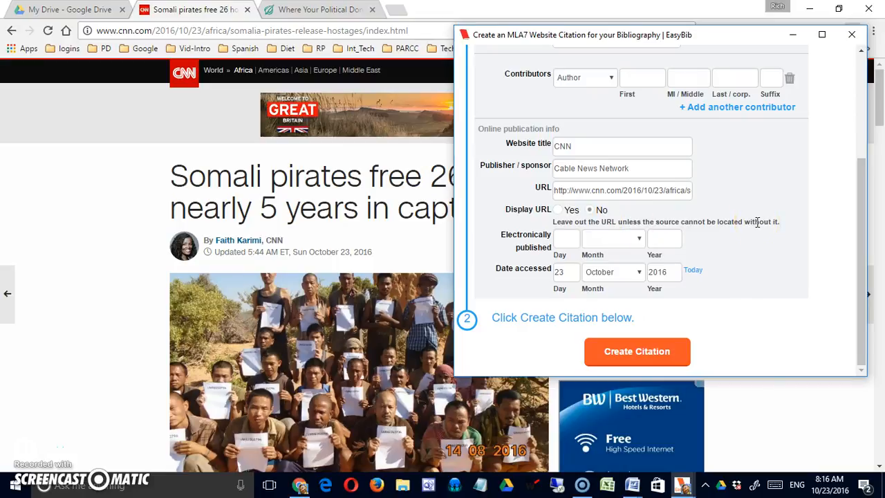
pyautogui.click(558, 210)
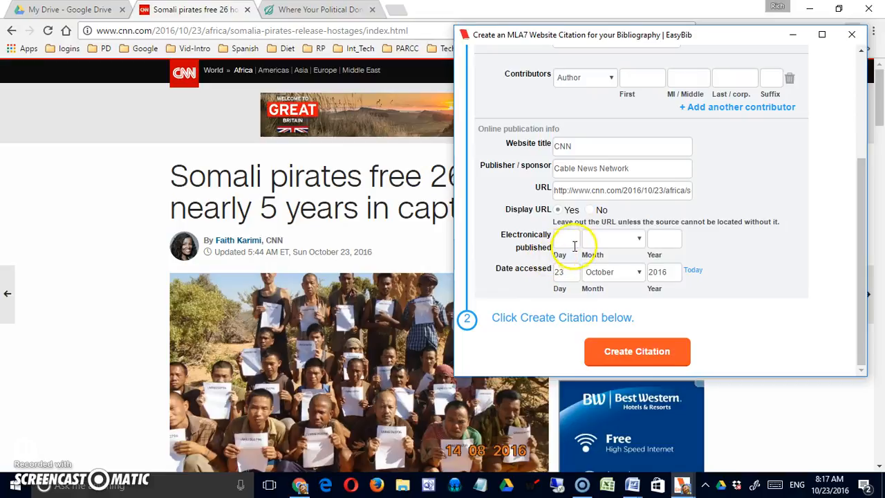
pyautogui.write('23')
pyautogui.click(638, 239)
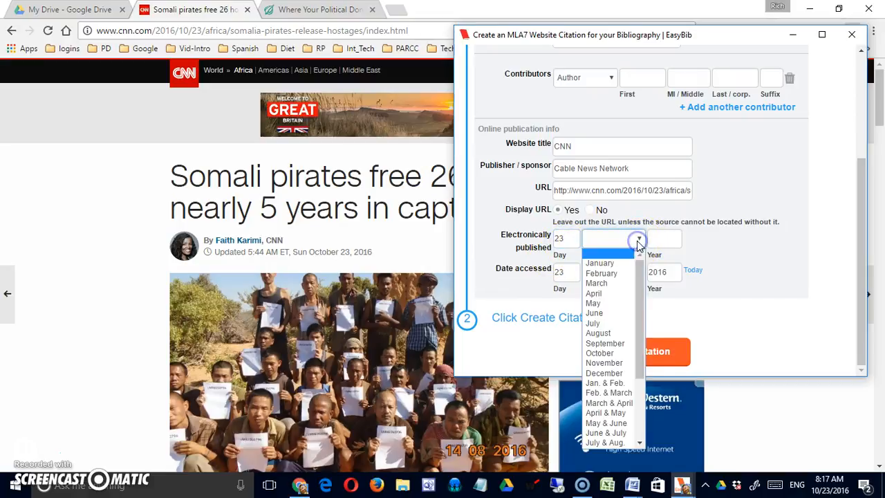
pyautogui.click(609, 353)
pyautogui.click(667, 241)
pyautogui.write('2016')
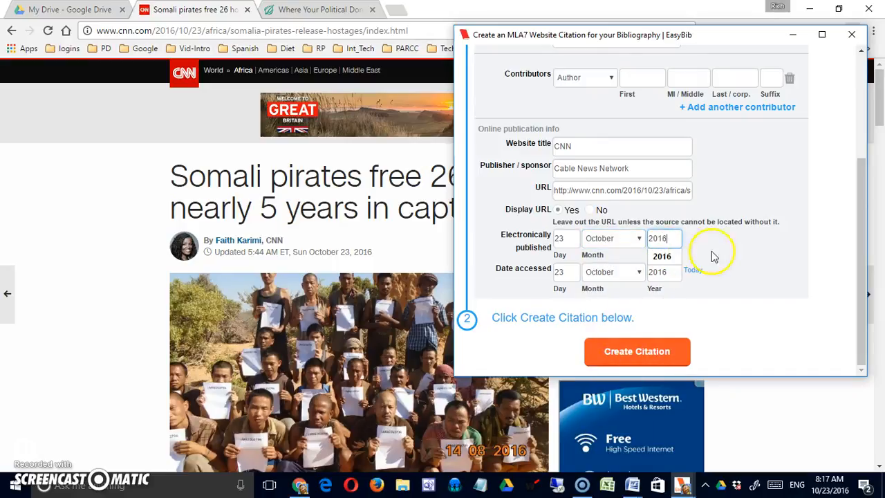
pyautogui.click(762, 291)
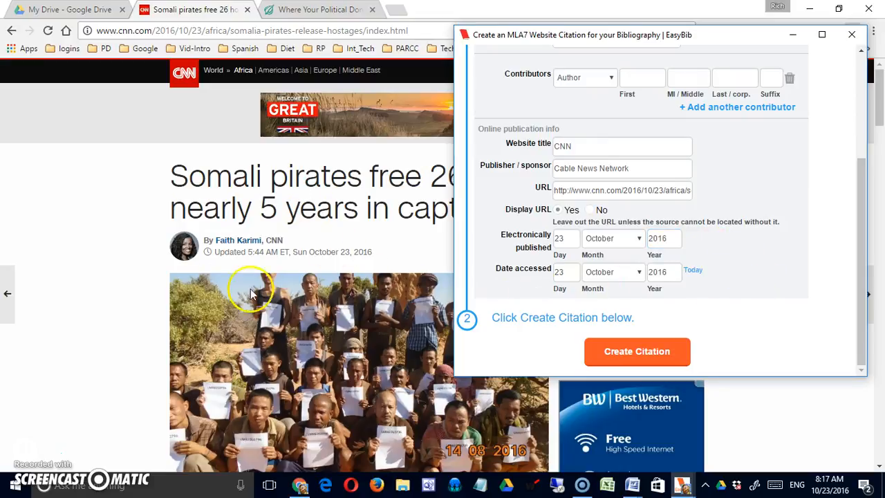
# Check the article author's job title on their CNN profile page, close the profile, and return to the citation form.
pyautogui.scroll(1, 640, 240)
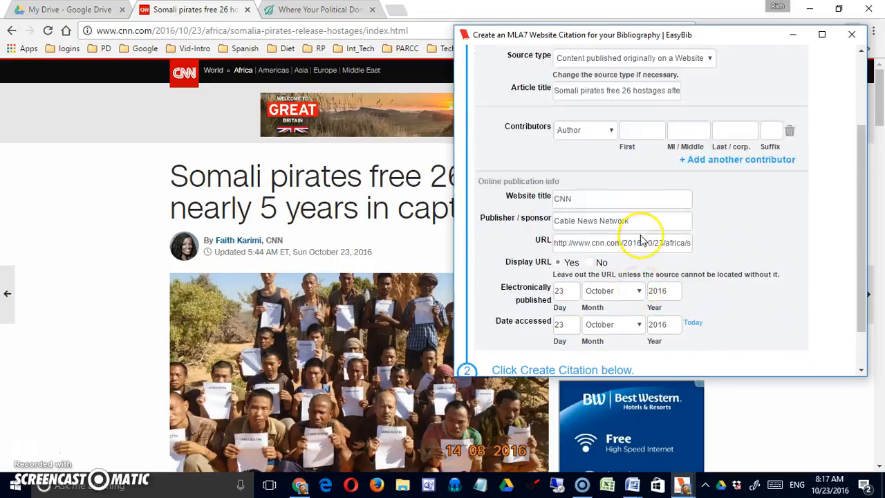
pyautogui.scroll(2, 641, 240)
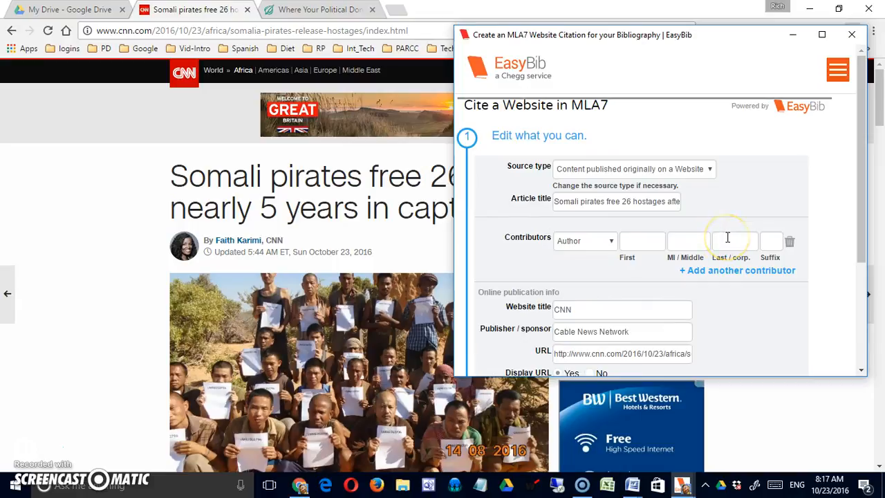
pyautogui.rightClick(247, 244)
pyautogui.click(267, 251)
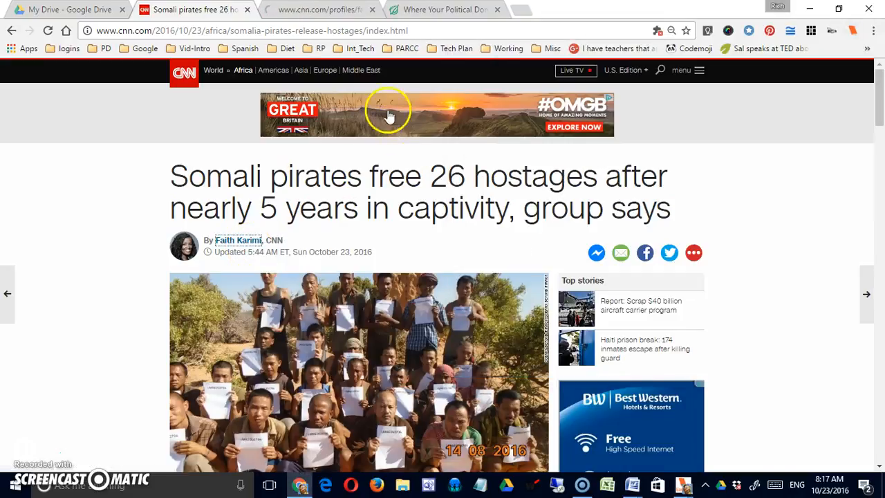
pyautogui.click(310, 12)
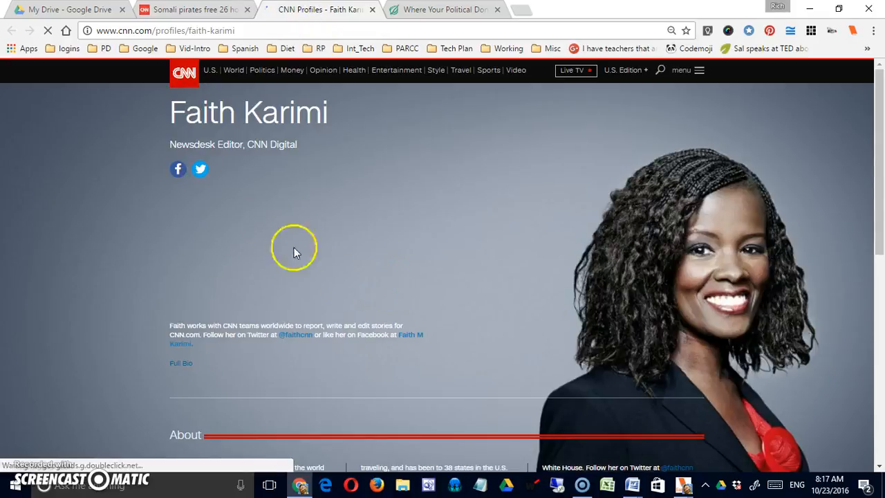
pyautogui.moveTo(169, 144); pyautogui.dragTo(248, 144)
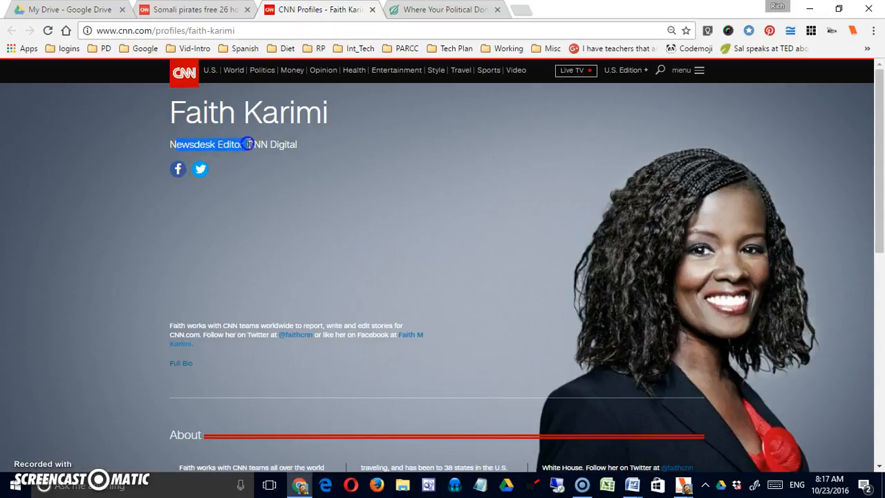
pyautogui.click(372, 13)
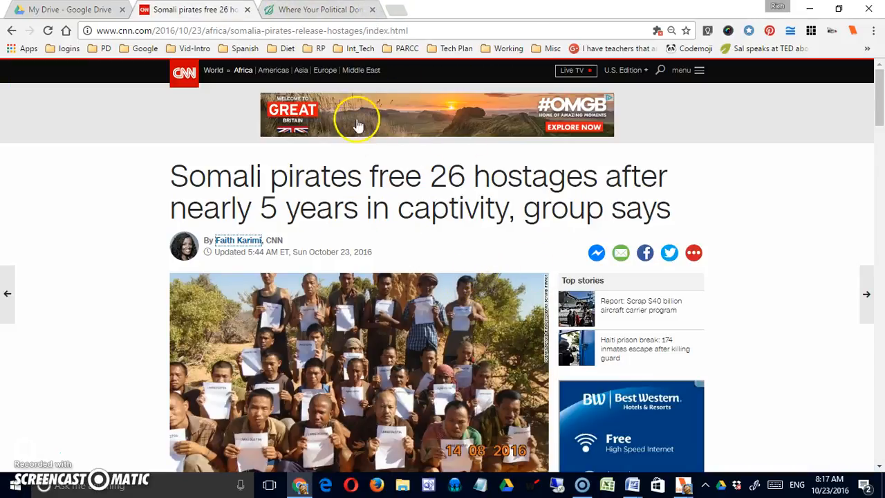
pyautogui.hotkey('alt', 'Tab')
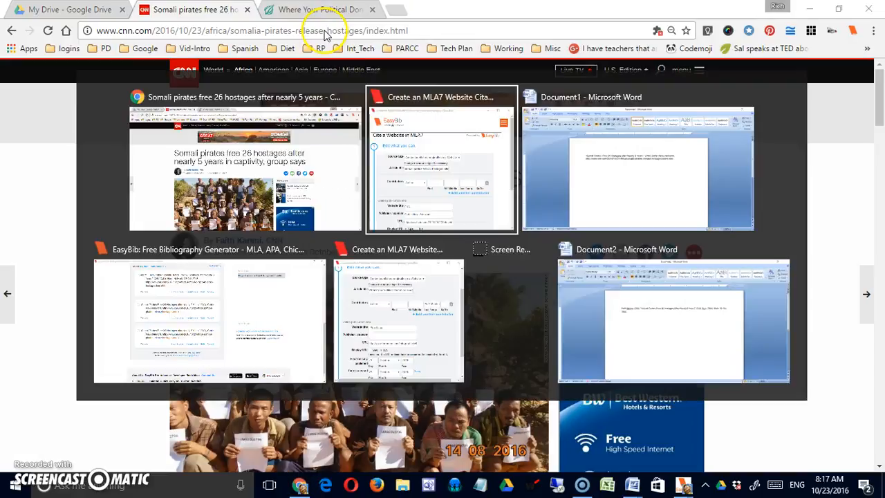
# Enter the article author's first and last name as the citation's contributor.
pyautogui.click(665, 241)
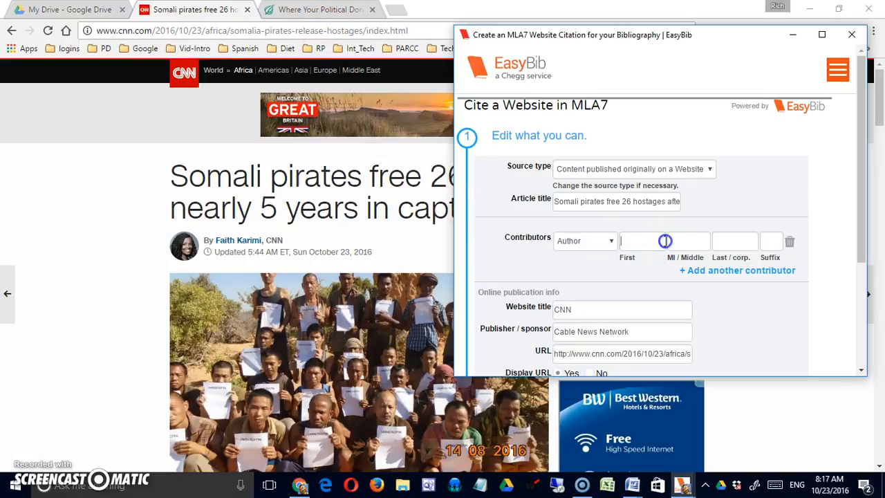
pyautogui.write('F')
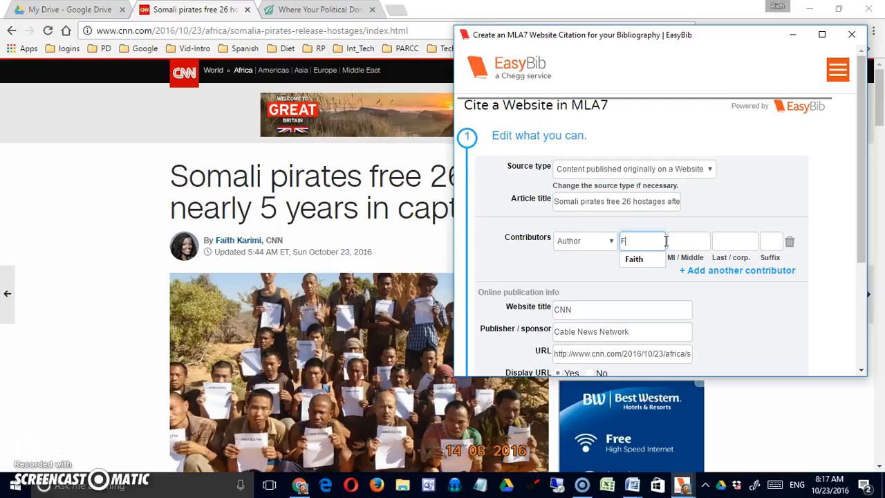
pyautogui.write('Aith')
pyautogui.press('Tab')
pyautogui.press('Tab')
pyautogui.write('K')
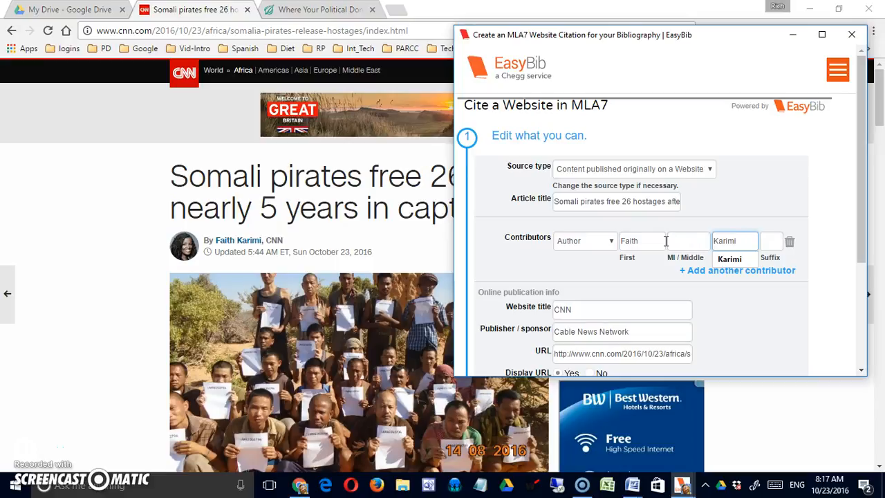
# Change the contributor's role to Editor and create the citation.
pyautogui.click(611, 242)
pyautogui.click(580, 265)
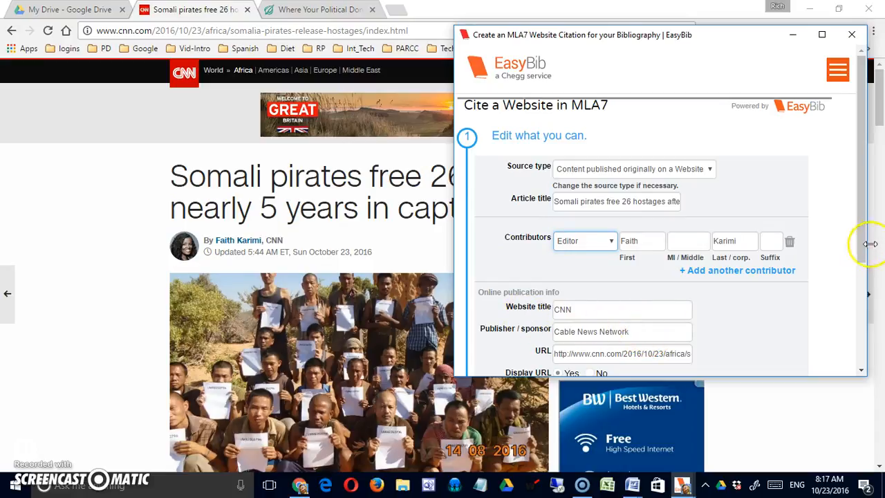
pyautogui.moveTo(863, 246); pyautogui.dragTo(861, 352)
pyautogui.click(676, 354)
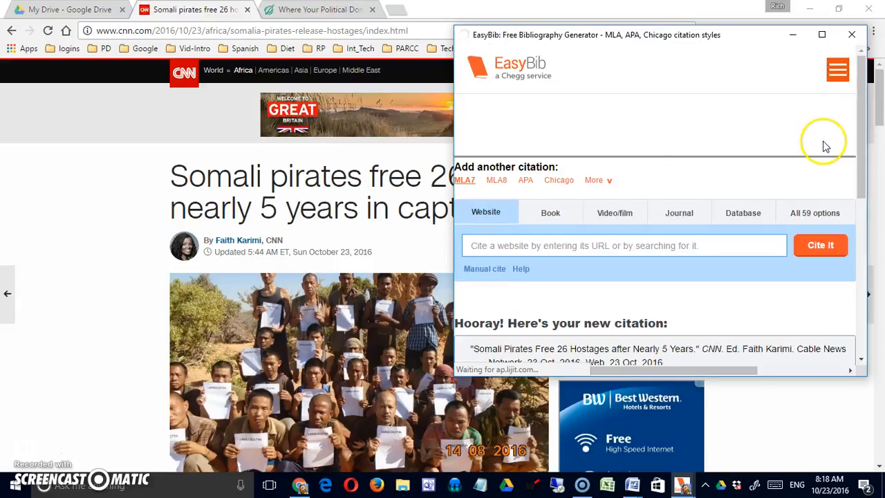
# Maximize the EasyBib citation window and select the full text of the new "Somali Pirates Free 26 Hostages after Nearly 5 Years" citation.
pyautogui.click(822, 33)
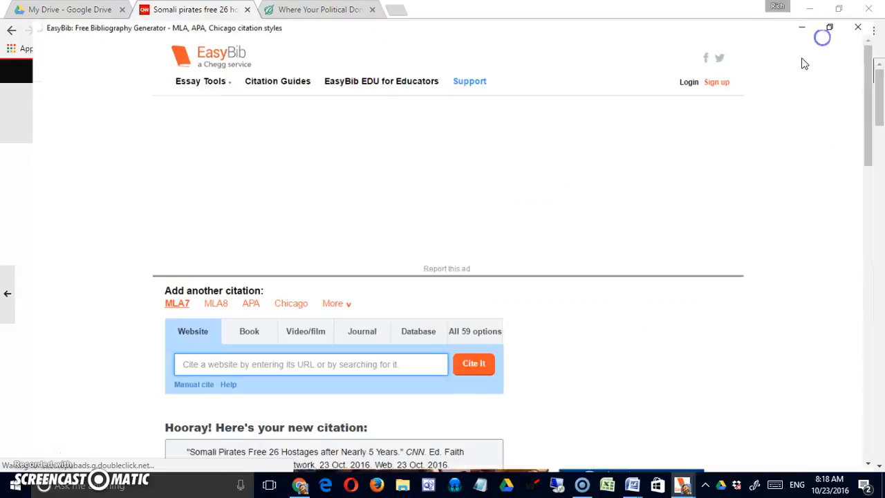
pyautogui.scroll(-3, 603, 277)
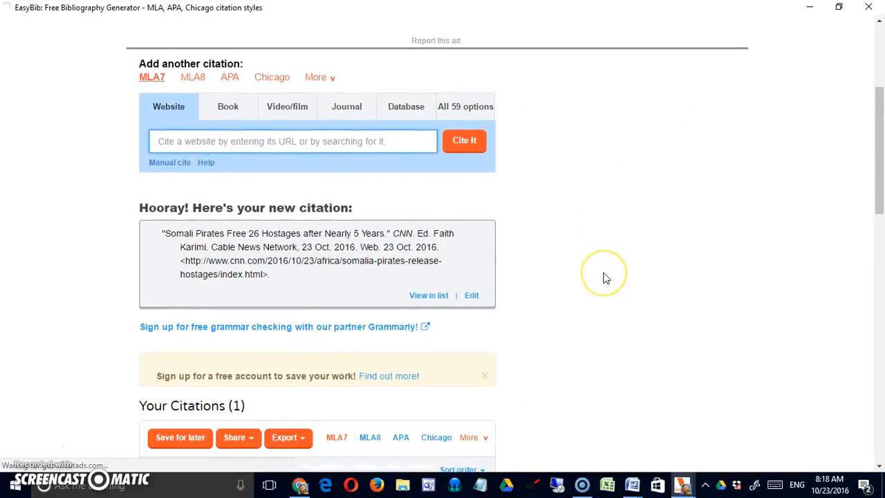
pyautogui.scroll(-1, 606, 278)
pyautogui.scroll(-2, 605, 279)
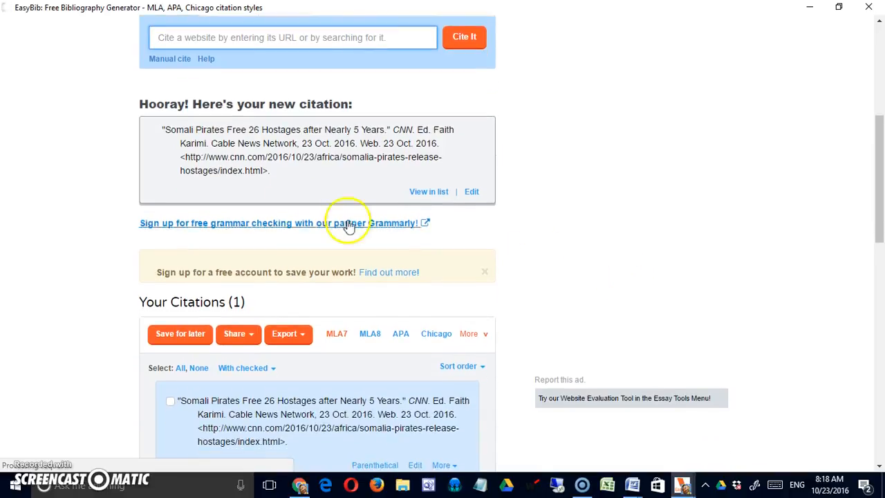
pyautogui.moveTo(164, 131); pyautogui.dragTo(291, 181)
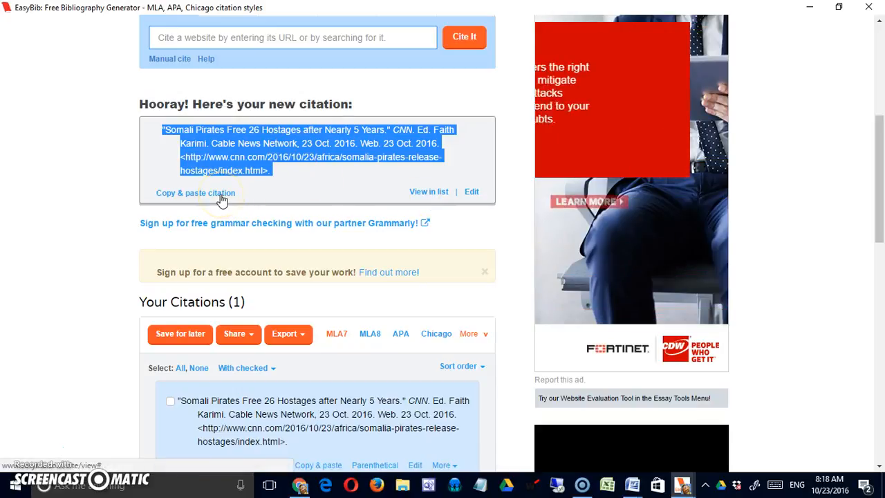
# Examine the parenthetical, additional-action and sort-order options for the citation under Your Citations.
pyautogui.scroll(-3, 326, 203)
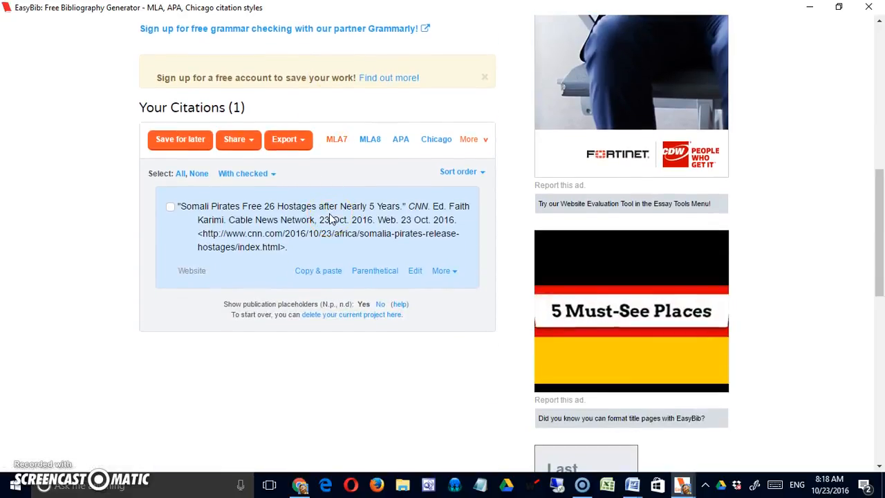
pyautogui.click(376, 272)
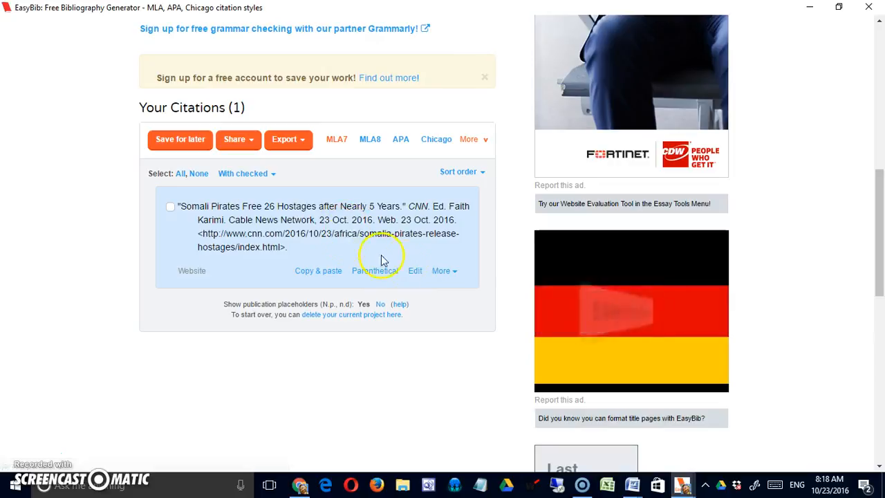
pyautogui.click(454, 274)
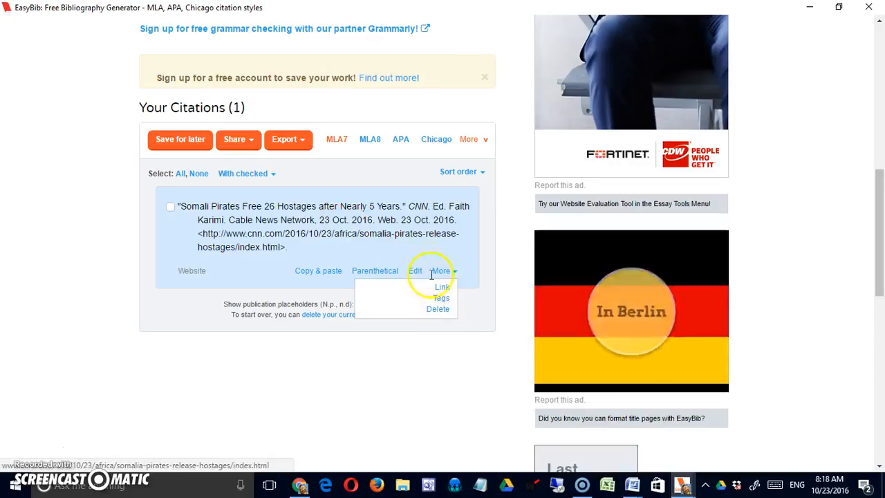
pyautogui.click(419, 242)
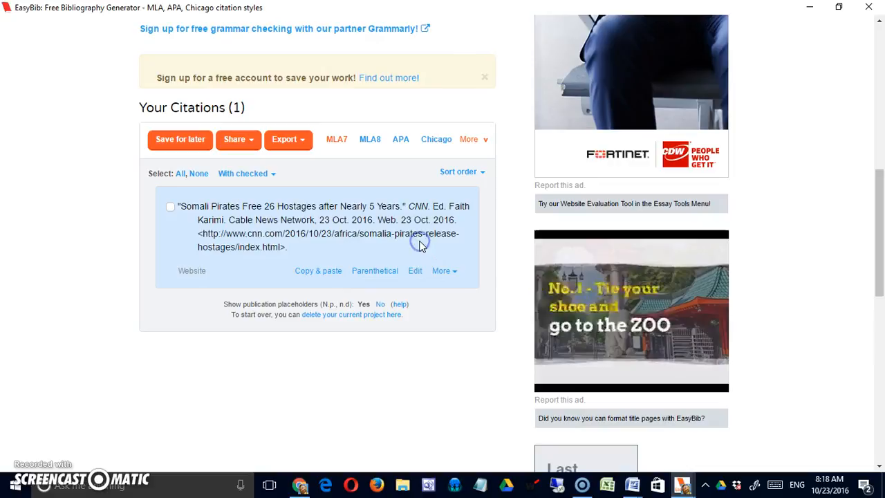
pyautogui.click(483, 173)
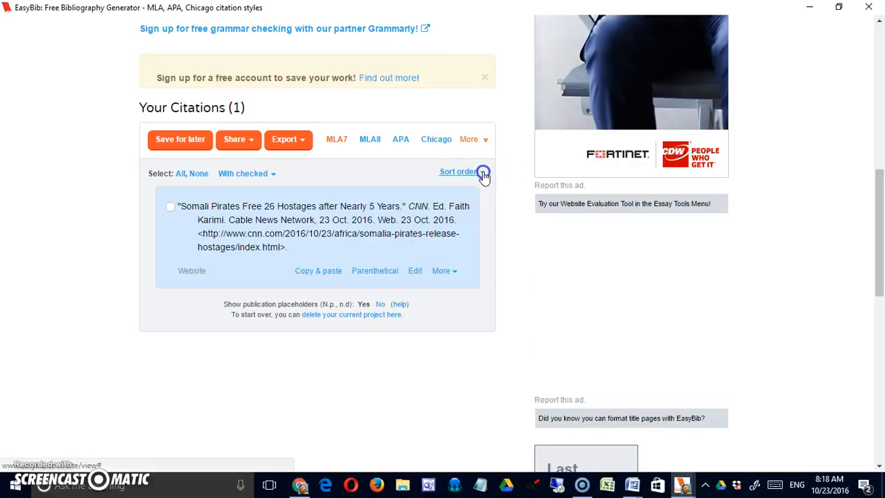
pyautogui.click(482, 173)
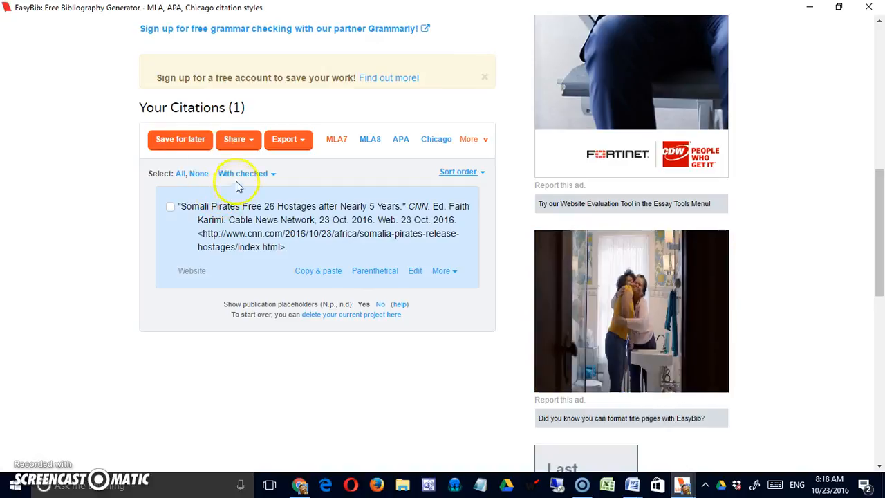
pyautogui.scroll(1, 238, 200)
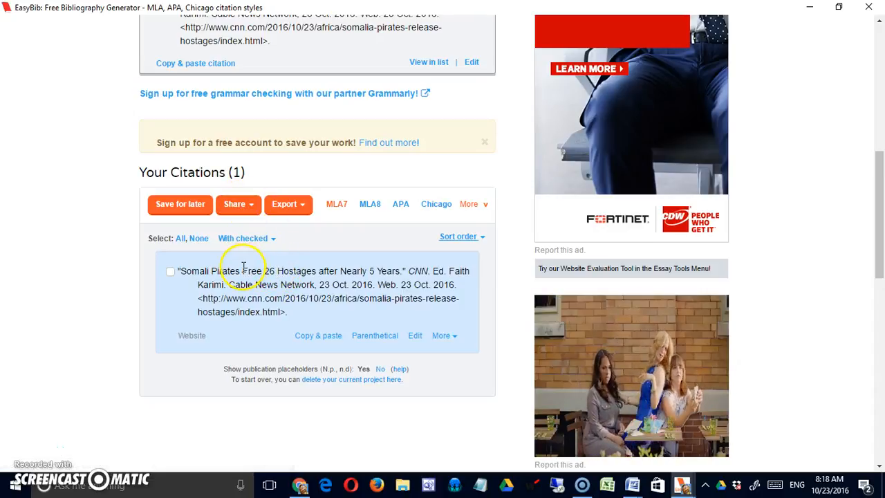
# Check the CNN article's citation in the Your Citations list.
pyautogui.click(170, 277)
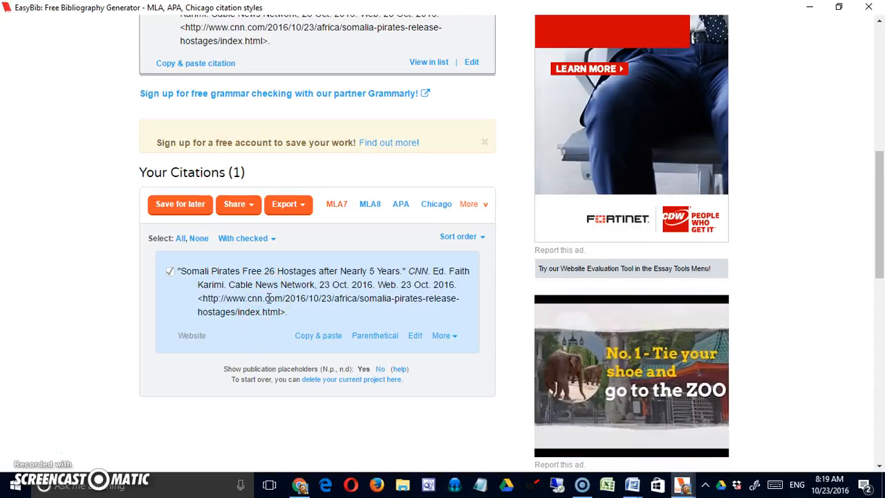
pyautogui.scroll(2, 249, 316)
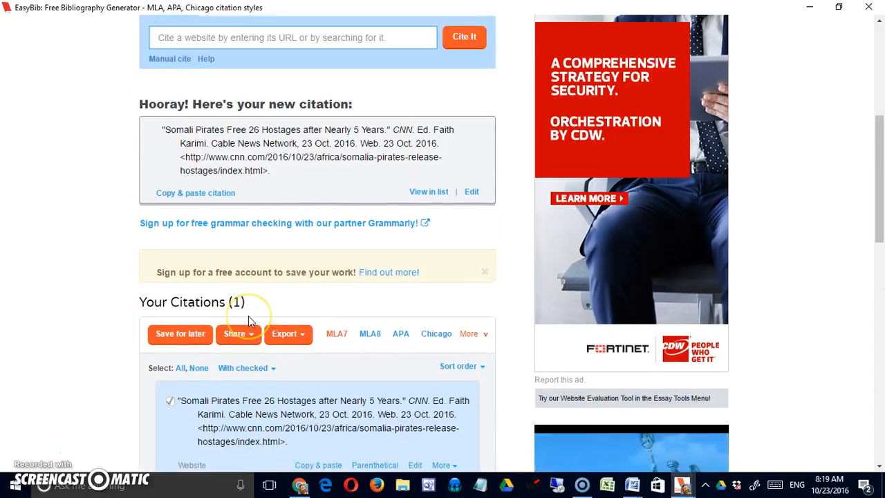
pyautogui.scroll(-2, 237, 381)
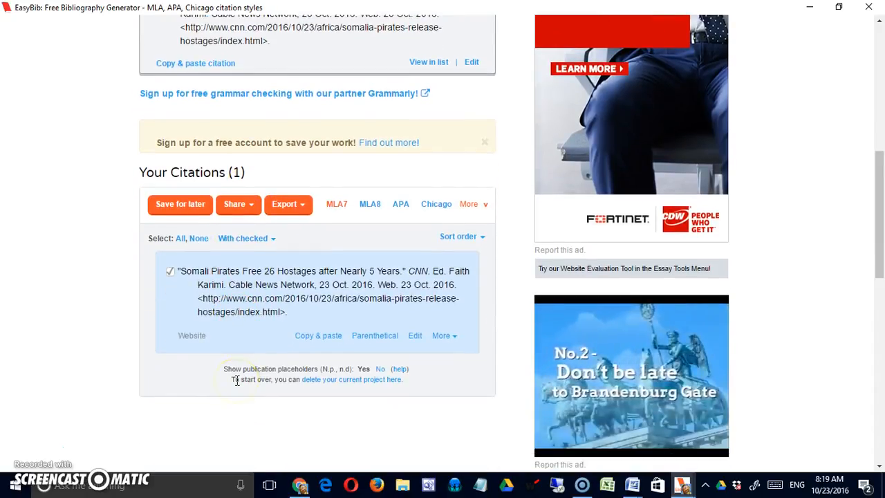
# Convert the citation list to MLA8 format and try to switch it to APA.
pyautogui.click(369, 210)
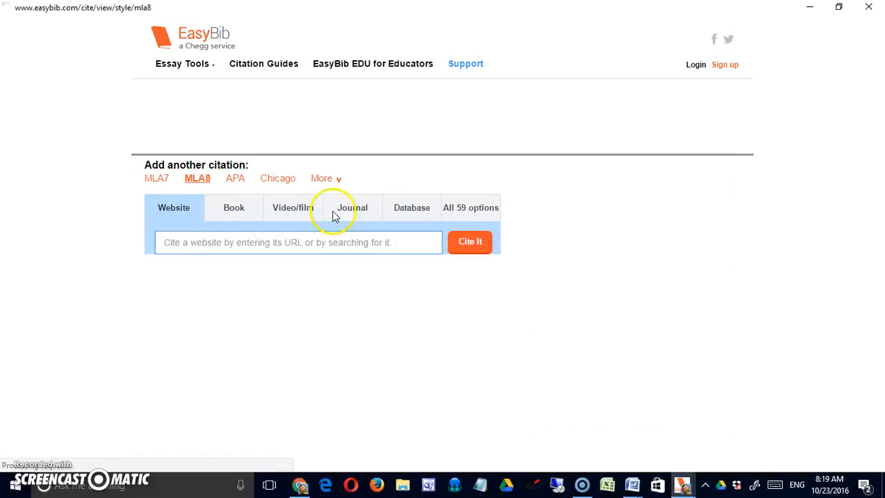
pyautogui.scroll(-3, 382, 305)
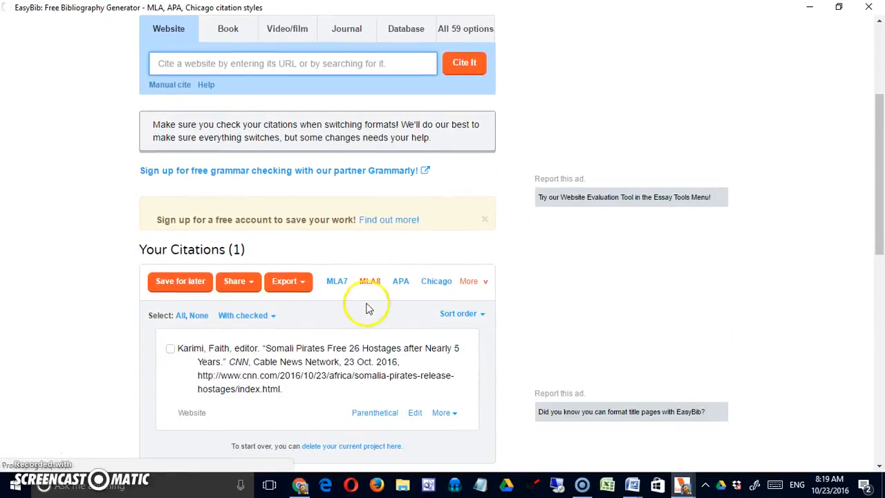
pyautogui.click(400, 285)
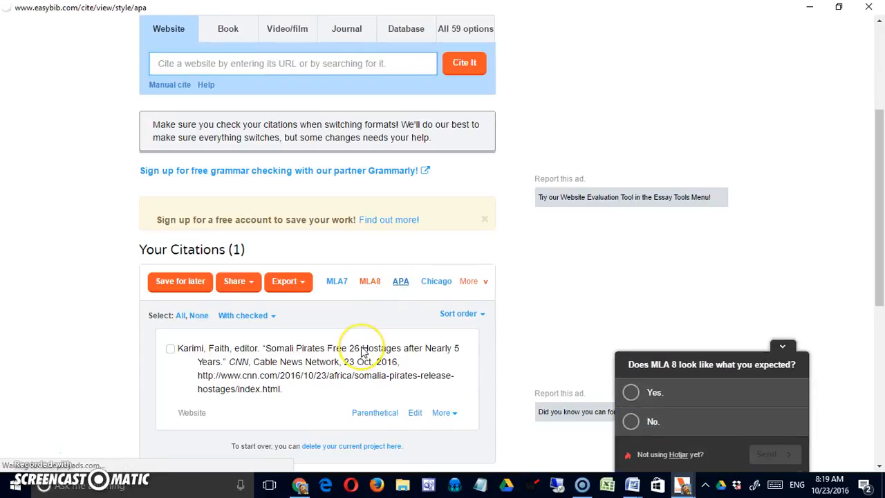
pyautogui.scroll(-5, 362, 349)
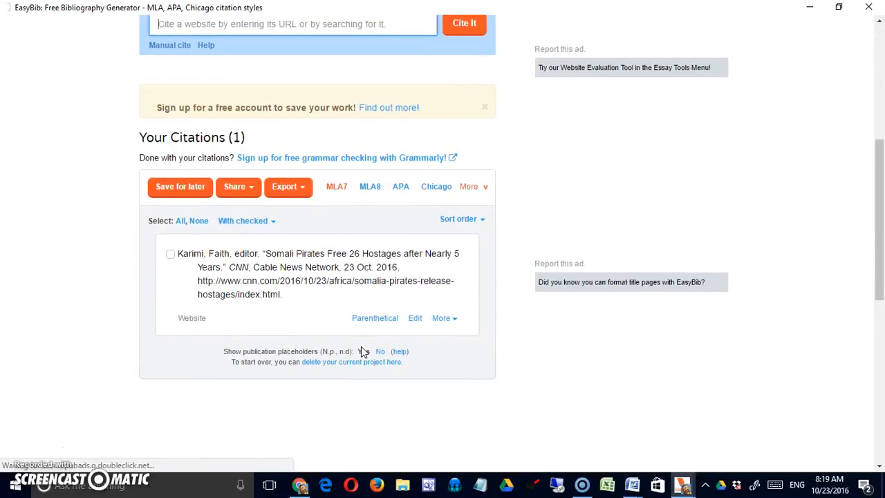
pyautogui.click(264, 315)
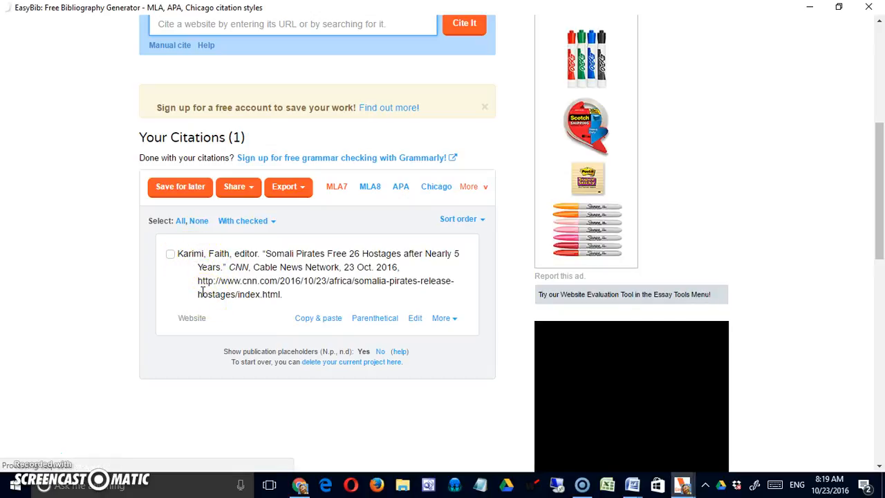
pyautogui.click(190, 254)
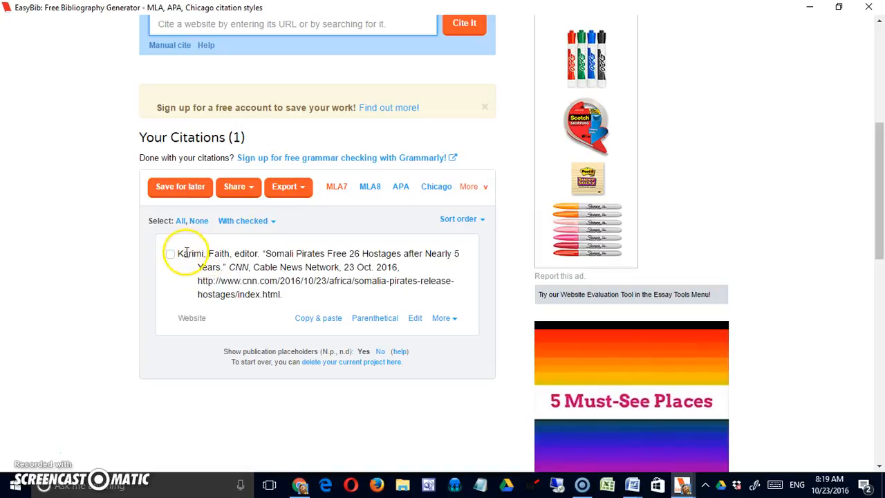
# Copy the citation from the list and paste it into Document1 in Microsoft Word, replacing the existing citation text.
pyautogui.click(308, 320)
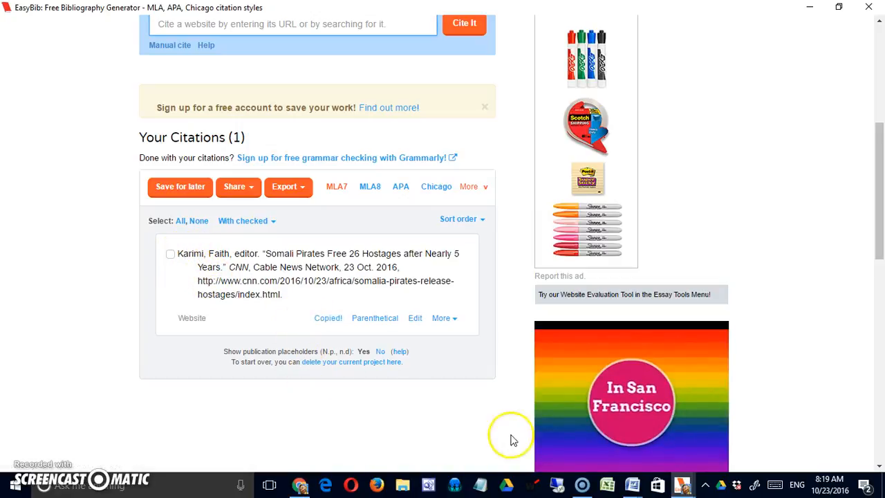
pyautogui.click(631, 488)
pyautogui.click(576, 441)
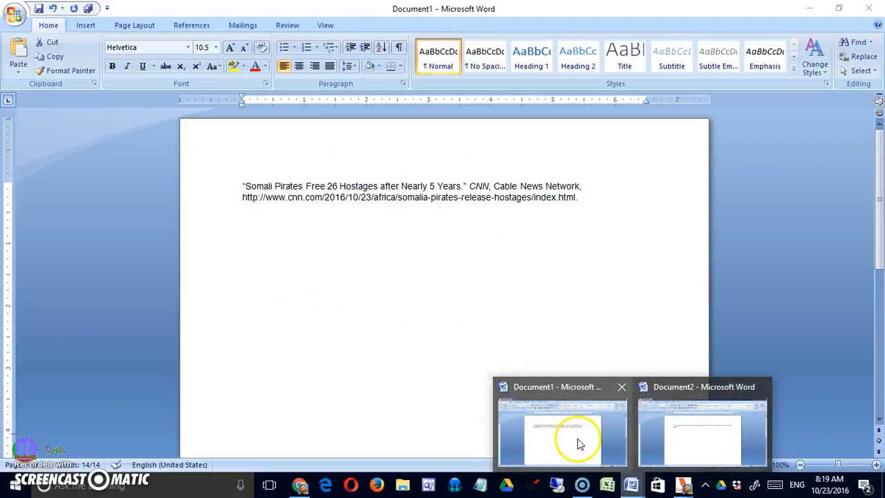
pyautogui.moveTo(241, 187); pyautogui.dragTo(652, 217)
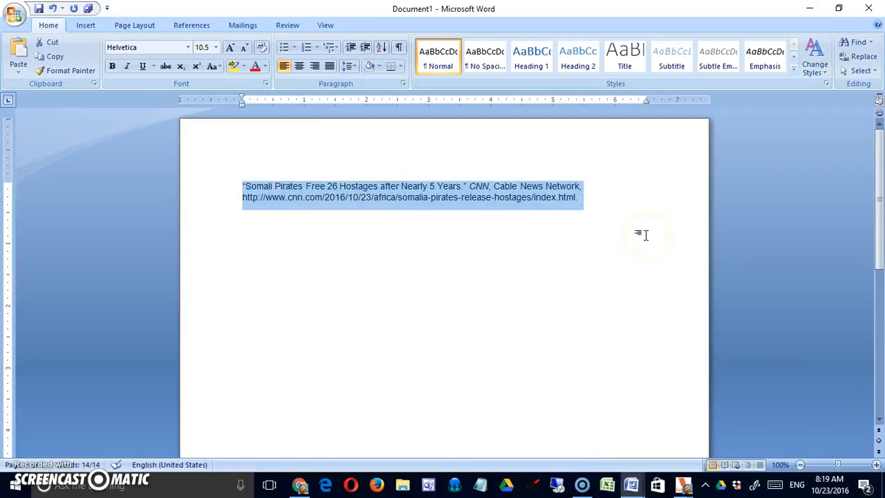
pyautogui.press('Delete')
pyautogui.write('Karimi, Faith, editor. "Somali Pirates Free 26 Hostages after Nearly 5 Years." CNN, Cable News Network, 23 Oct. 2016, http://www.cnn.com/2016/10/23/africa/somalia-pirates-release-hostages/index.html.')
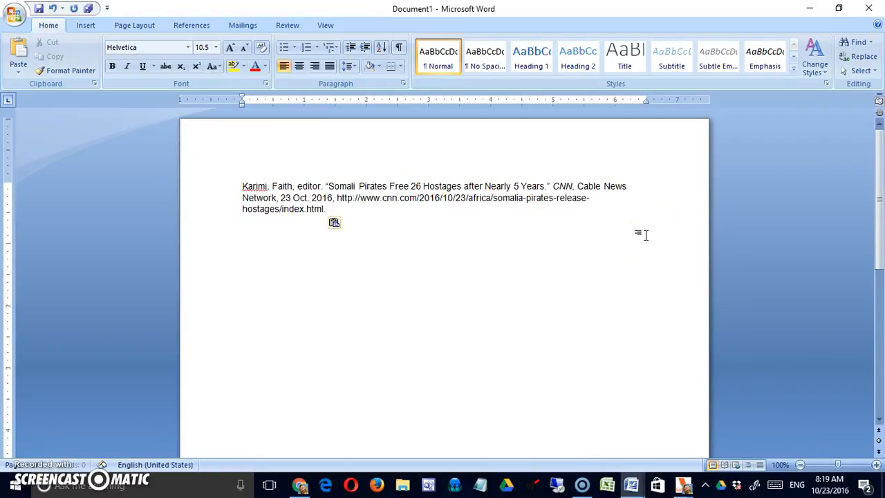
# Paste four more copies of the citation below the first one.
pyautogui.click(605, 257)
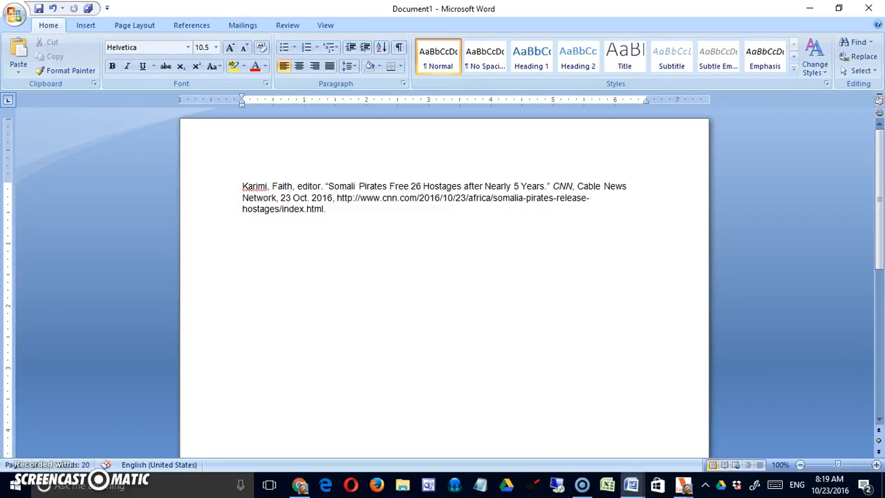
pyautogui.write('Karimi, Faith, editor. "Somali Pirates Free 26 Hostages after Nearly 5 Years." CNN, Cable News Network, 23 Oct. 2016, http://www.cnn.com/2016/10/23/africa/somalia-pirates-release-hostages/index.html.')
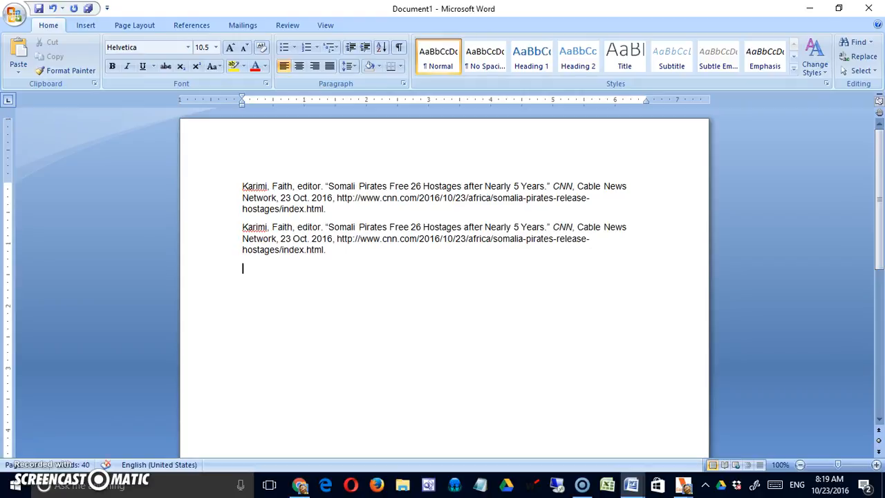
pyautogui.write('Karimi, Faith, editor. "Somali Pirates Free 26 Hostages after Nearly 5 Years." CNN, Cable News Network, 23 Oct. 2016, http://www.cnn.com/2016/10/23/africa/somalia-pirates-release-hostages/index.html.')
pyautogui.write('Karimi, Faith, editor. "Somali Pirates Free 26 Hostages after Nearly 5 Years." CNN, Cable News Network, 23 Oct. 2016, http://www.cnn.com/2016/10/23/africa/somalia-pirates-release-hostages/index.html.')
pyautogui.write('Karimi, Faith, editor. "Somali Pirates Free 26 Hostages after Nearly 5 Years." CNN, Cable News Network, 23 Oct. 2016, http://www.cnn.com/2016/10/23/africa/somalia-pirates-release-hostages/index.html.')
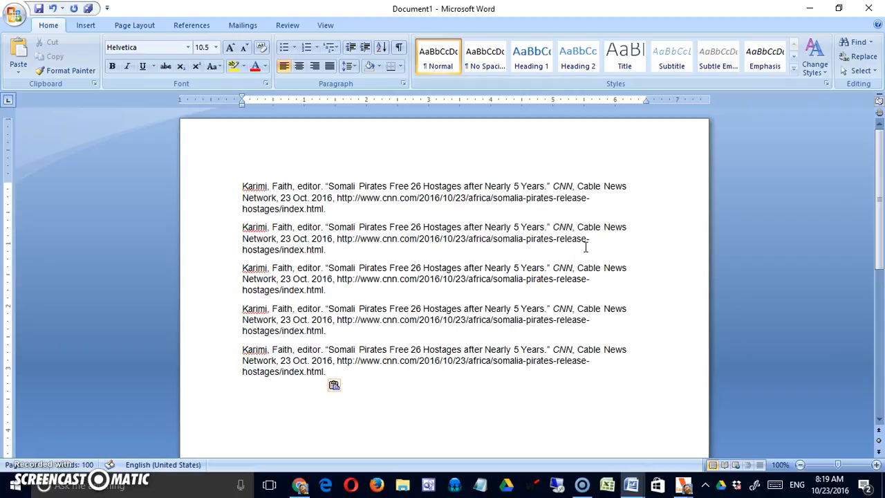
# Apply a hanging indent of about 0.25 inch to all five citations, keeping their first lines at the margin.
pyautogui.moveTo(239, 185); pyautogui.dragTo(450, 423)
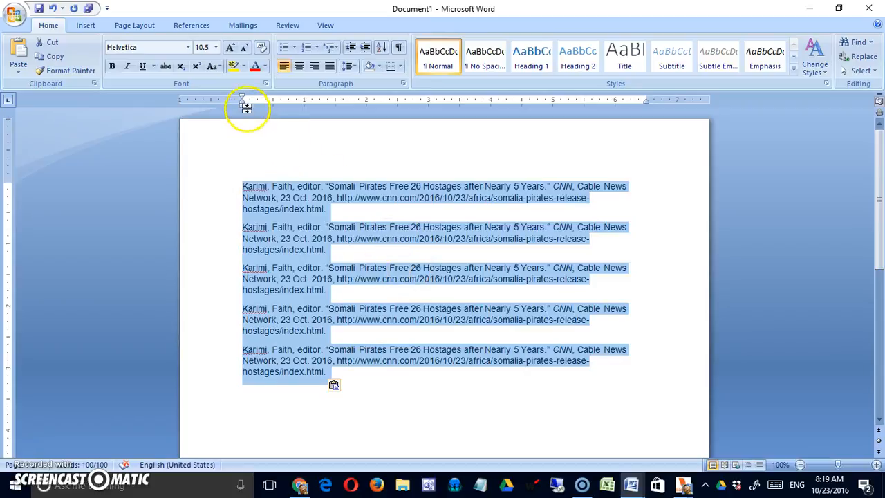
pyautogui.moveTo(242, 104); pyautogui.dragTo(257, 102)
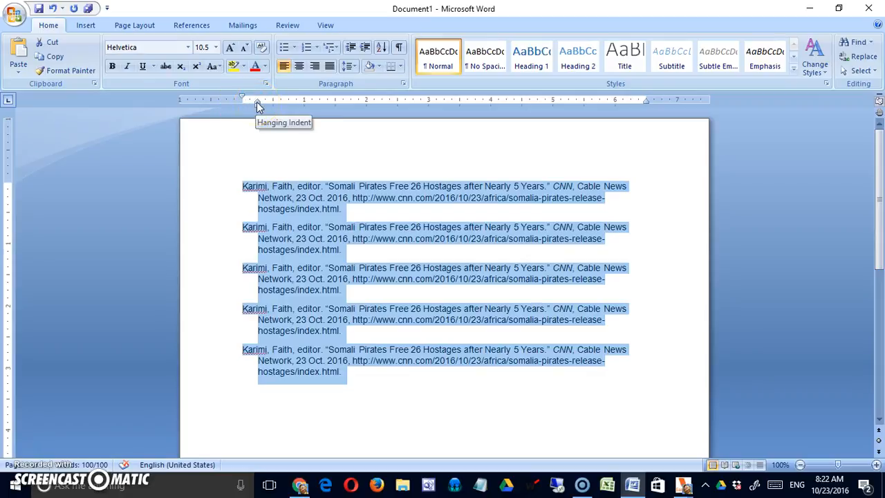
pyautogui.moveTo(255, 101)
pyautogui.mouseDown()
pyautogui.moveTo(242, 102)
pyautogui.moveTo(257, 105)
pyautogui.mouseUp()
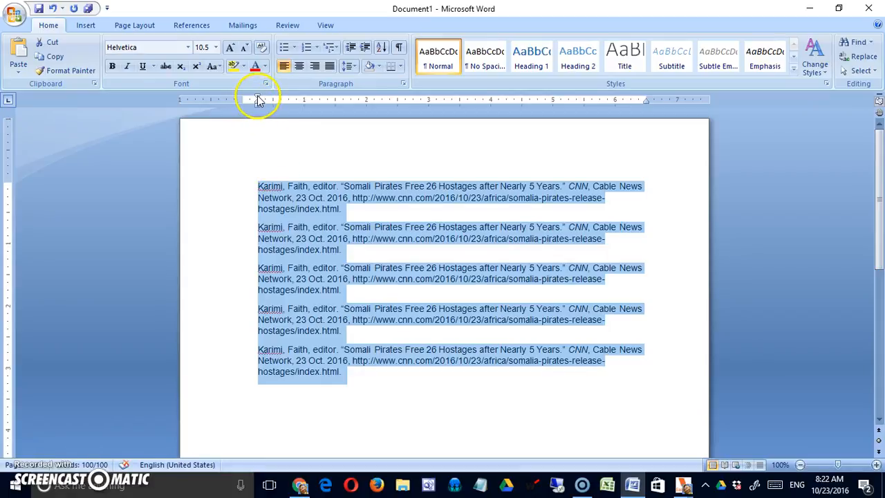
pyautogui.moveTo(250, 100); pyautogui.dragTo(243, 100)
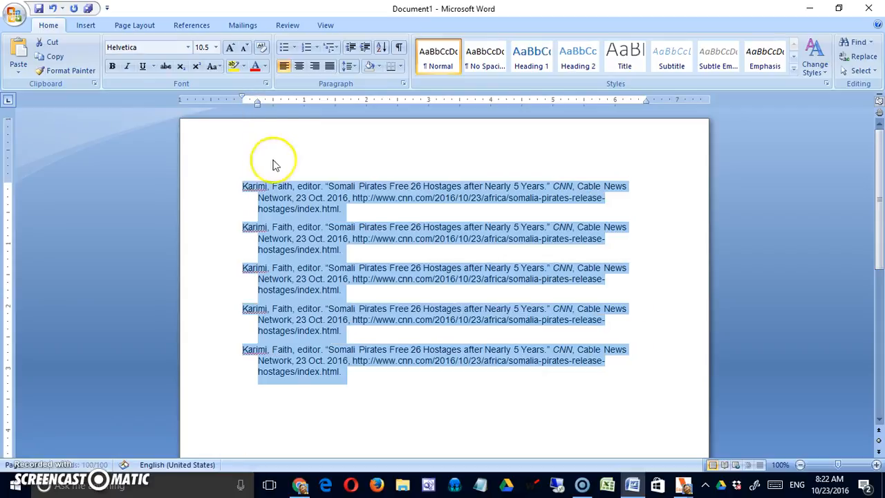
pyautogui.click(290, 205)
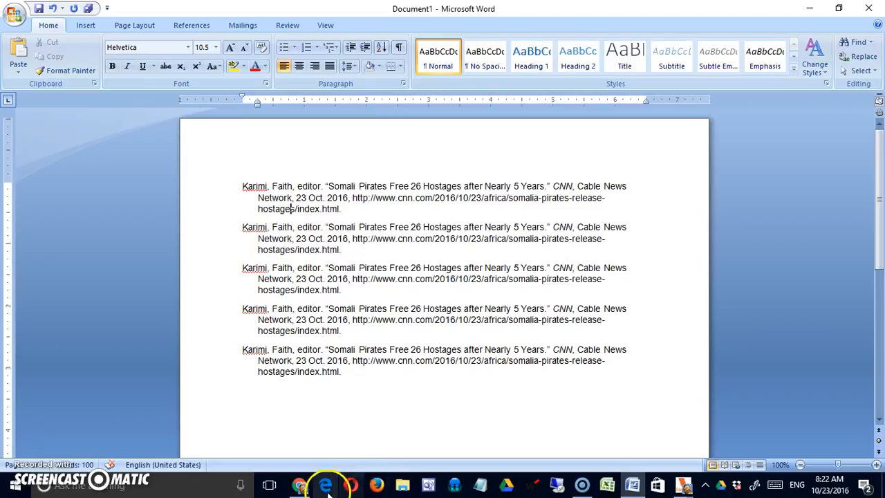
# Switch to the untitled Google Docs document in Chrome and set a hanging indent on its empty first paragraph.
pyautogui.click(300, 485)
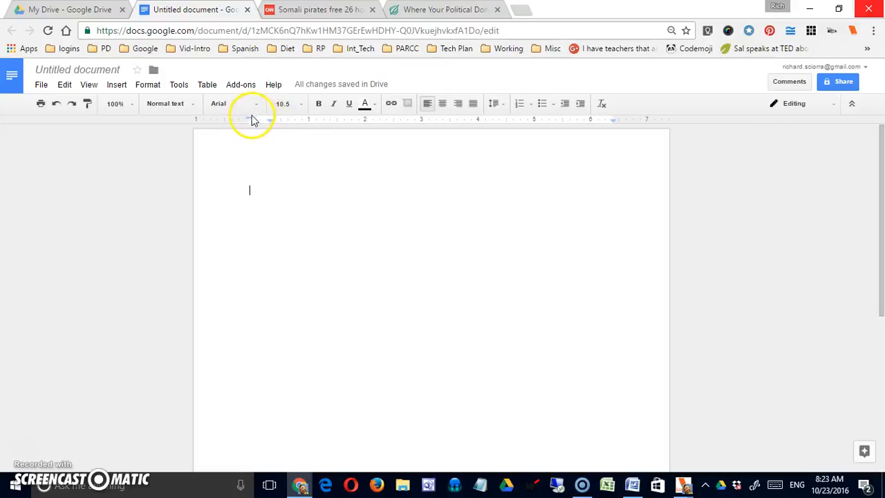
pyautogui.moveTo(271, 123)
pyautogui.mouseDown()
pyautogui.moveTo(247, 121)
pyautogui.moveTo(253, 125)
pyautogui.mouseUp()
pyautogui.moveTo(252, 125)
pyautogui.mouseDown()
pyautogui.moveTo(273, 123)
pyautogui.moveTo(251, 119)
pyautogui.mouseUp()
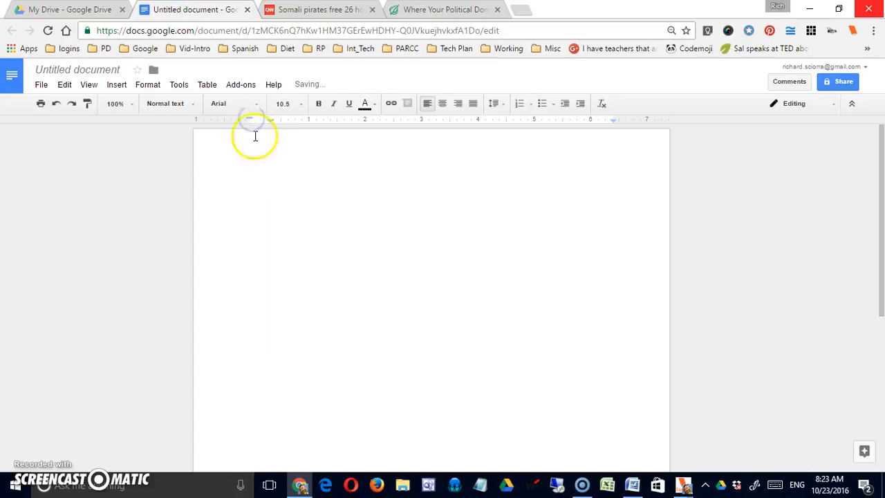
pyautogui.click(268, 188)
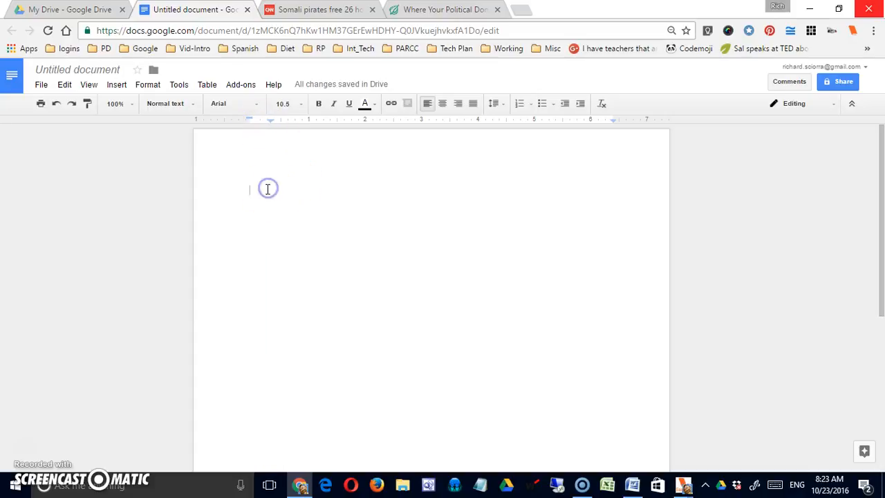
# Paste the CNN article citation five times into the document, each copy as its own paragraph.
pyautogui.write('Karimi, Faith, editor. "Somali Pirates Free 26 Hostages after Nearly 5 Years." CNN, Cable News Network, 23 Oct. 2016, http://www.cnn.com/2016/10/23/africa/somalia-pirates-release-hostages/index.html.')
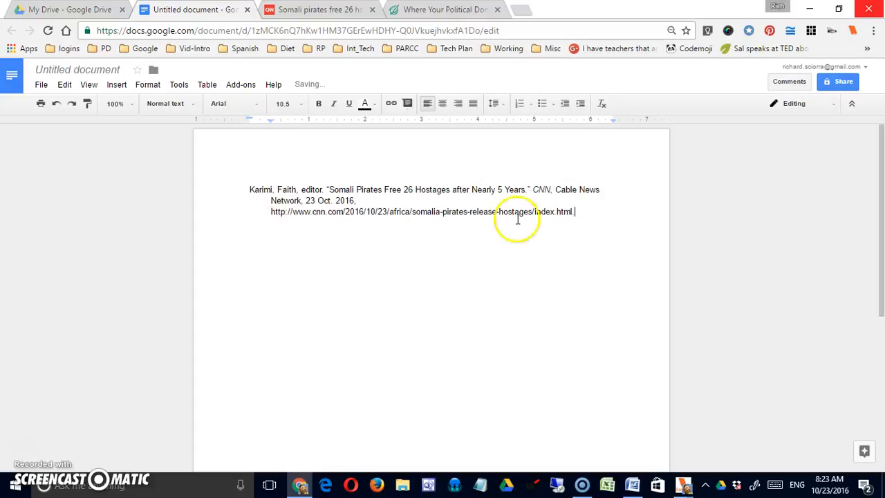
pyautogui.press('Return')
pyautogui.write('Karimi, Faith, editor. "Somali Pirates Free 26 Hostages after Nearly 5 Years." CNN, Cable News Network, 23 Oct. 2016, http://www.cnn.com/2016/10/23/africa/somalia-pirates-release-hostages/index.html.')
pyautogui.press('Return')
pyautogui.write('Karimi, Faith, editor. "Somali Pirates Free 26 Hostages after Nearly 5 Years." CNN, Cable News Network, 23 Oct. 2016, http://www.cnn.com/2016/10/23/africa/somalia-pirates-release-hostages/index.html.')
pyautogui.press('Return')
pyautogui.press('Return')
pyautogui.write('Karimi, Faith, editor. "Somali Pirates Free 26 Hostages after Nearly 5 Years." CNN, Cable News Network, 23 Oct. 2016, http://www.cnn.com/2016/10/23/africa/somalia-pirates-release-hostages/index.html.')
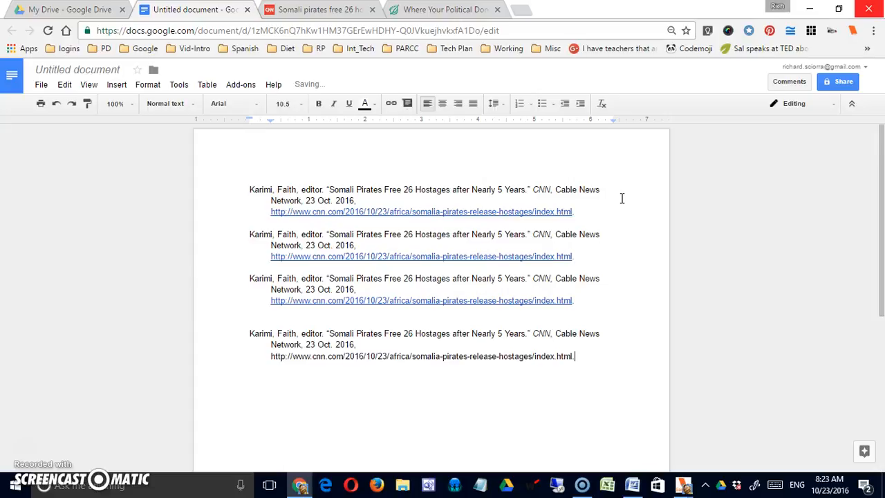
pyautogui.press('Return')
pyautogui.write('Karimi, Faith, editor. "Somali Pirates Free 26 Hostages after Nearly 5 Years." CNN, Cable News Network, 23 Oct. 2016, http://www.cnn.com/2016/10/23/africa/somalia-pirates-release-hostages/index.html.')
# Remove the extra blank line between the third and fourth citations.
pyautogui.click(295, 321)
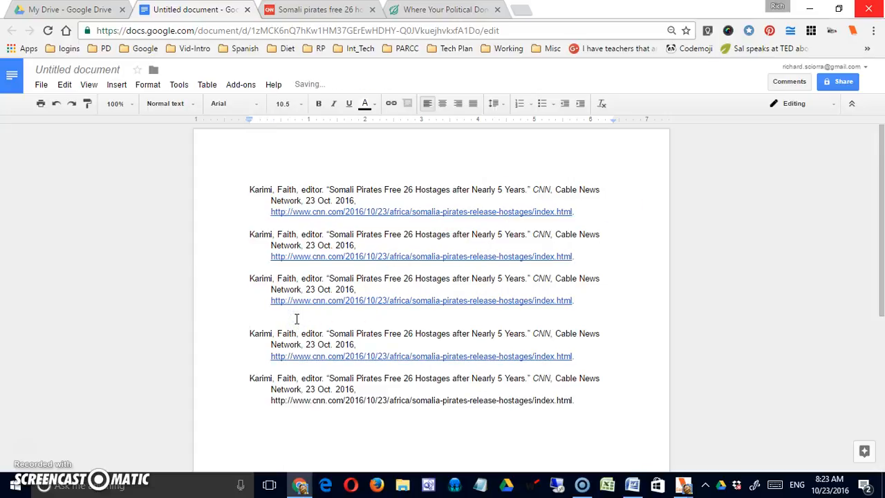
pyautogui.press('BackSpace')
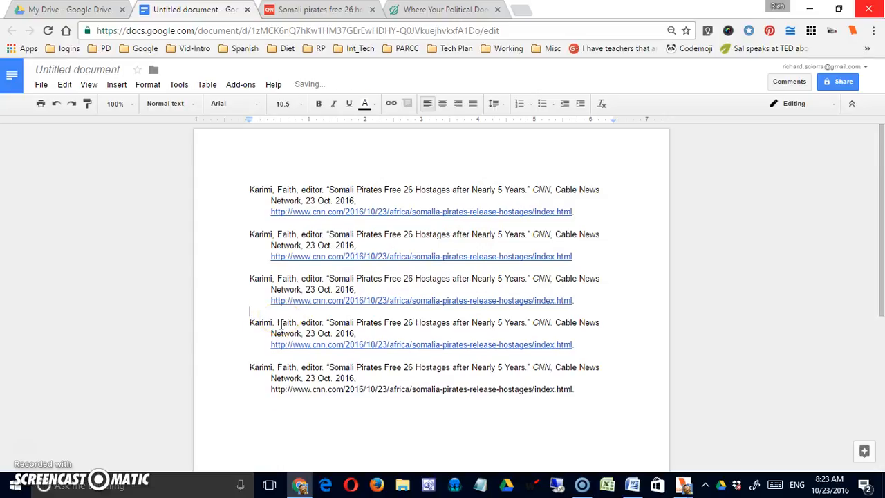
pyautogui.click(344, 212)
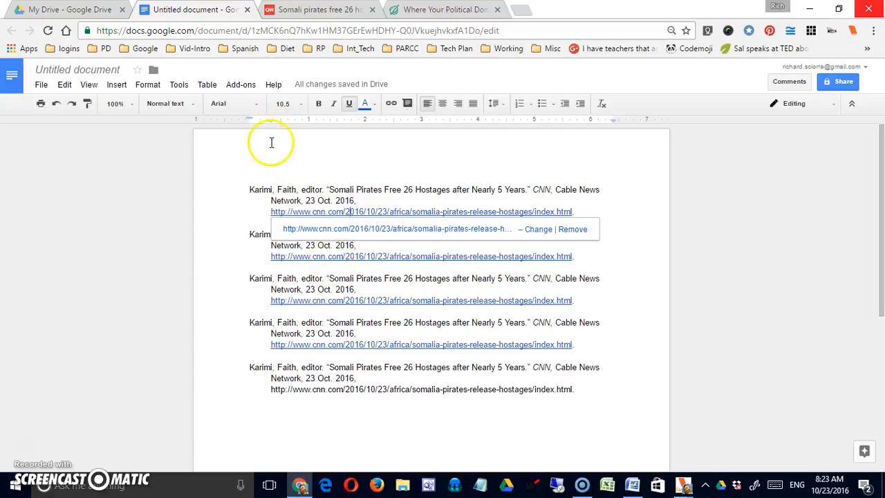
pyautogui.click(503, 190)
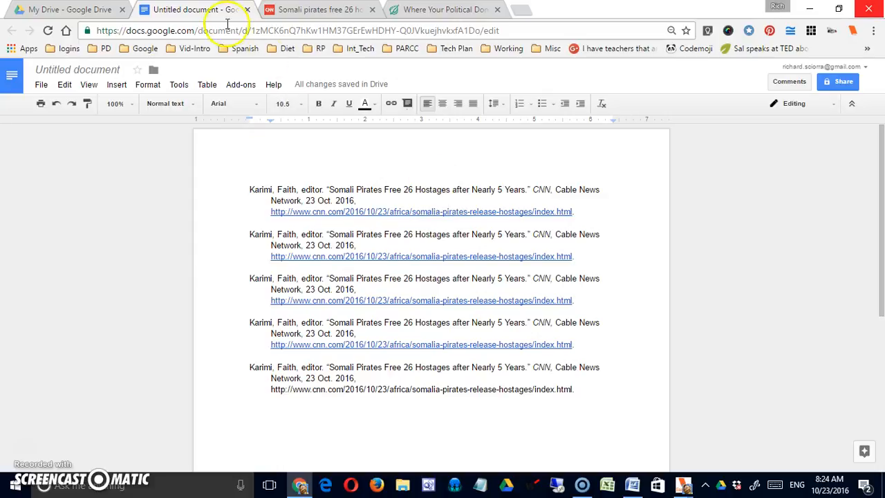
# Switch to The Onion's "Where Your Political Donation Goes" page and check its credibility rating with the EasyBib Toolbar.
pyautogui.click(287, 11)
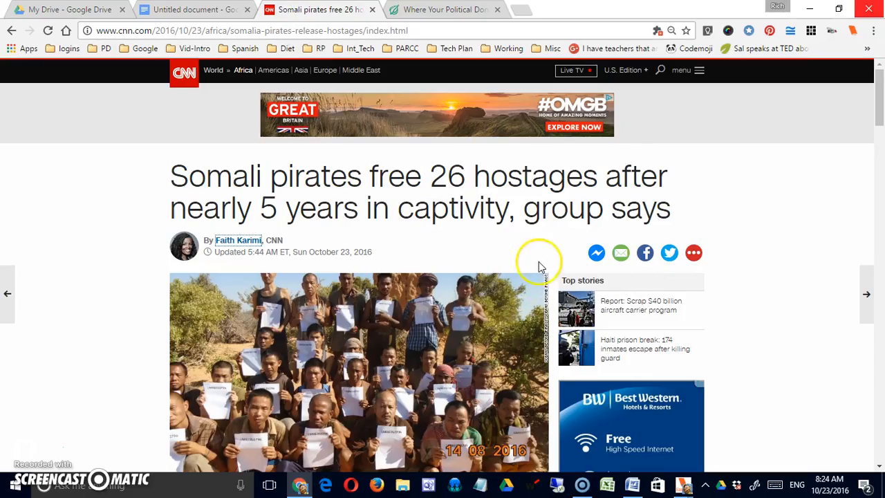
pyautogui.click(451, 10)
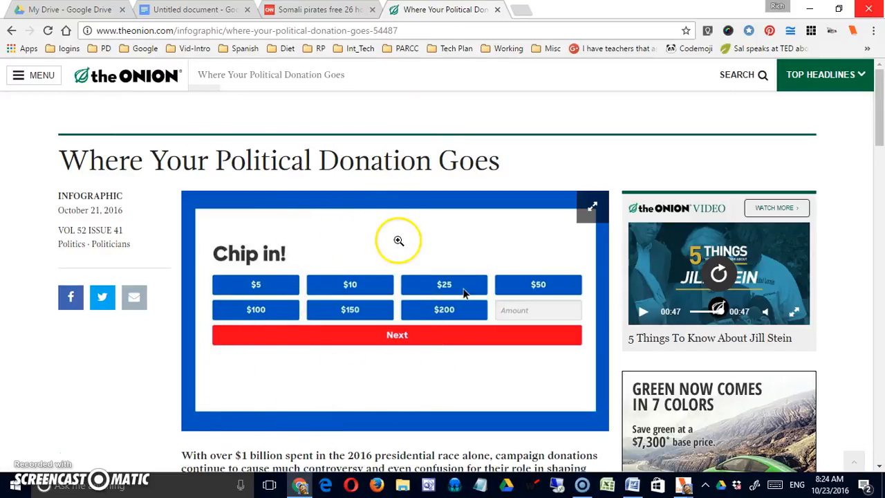
pyautogui.click(852, 31)
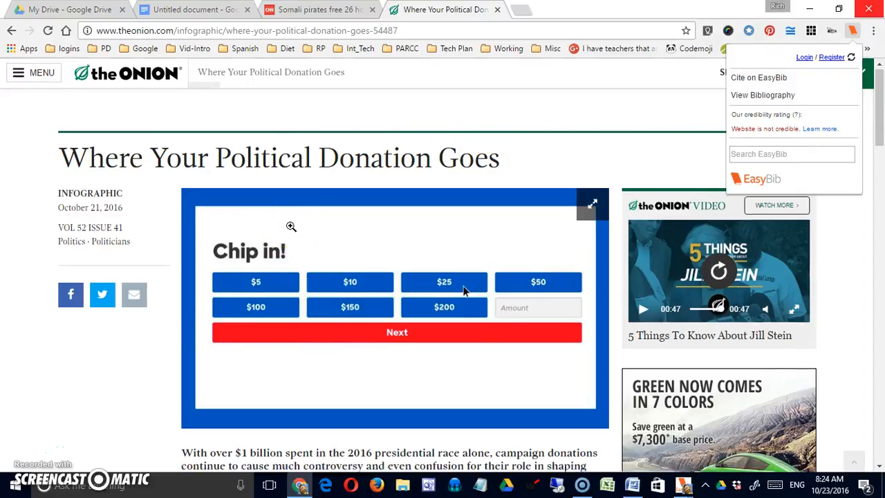
pyautogui.scroll(-3, 290, 226)
pyautogui.scroll(3, 292, 222)
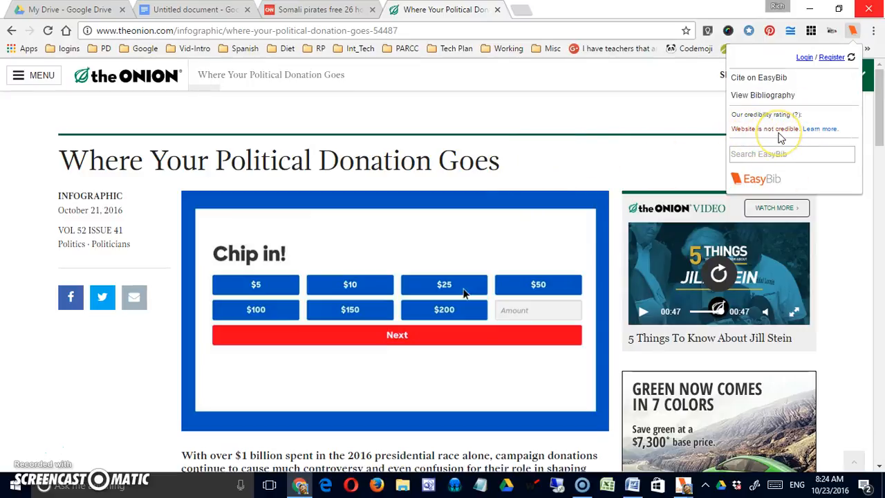
pyautogui.click(627, 176)
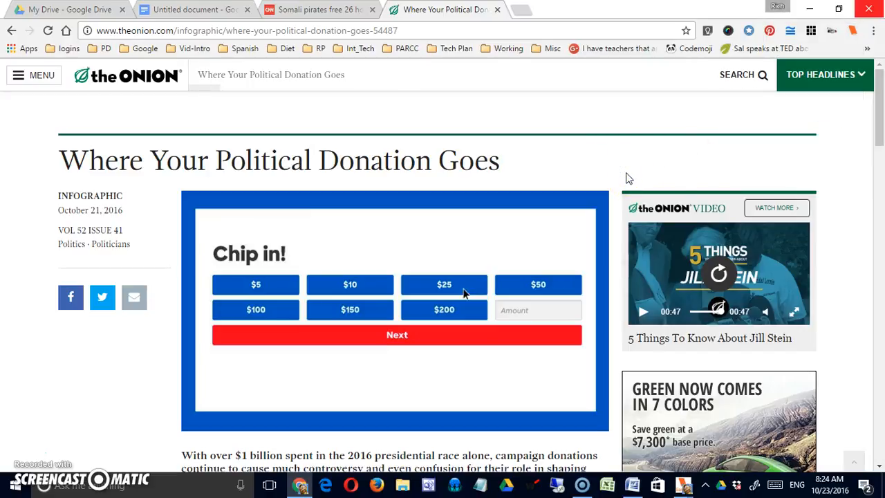